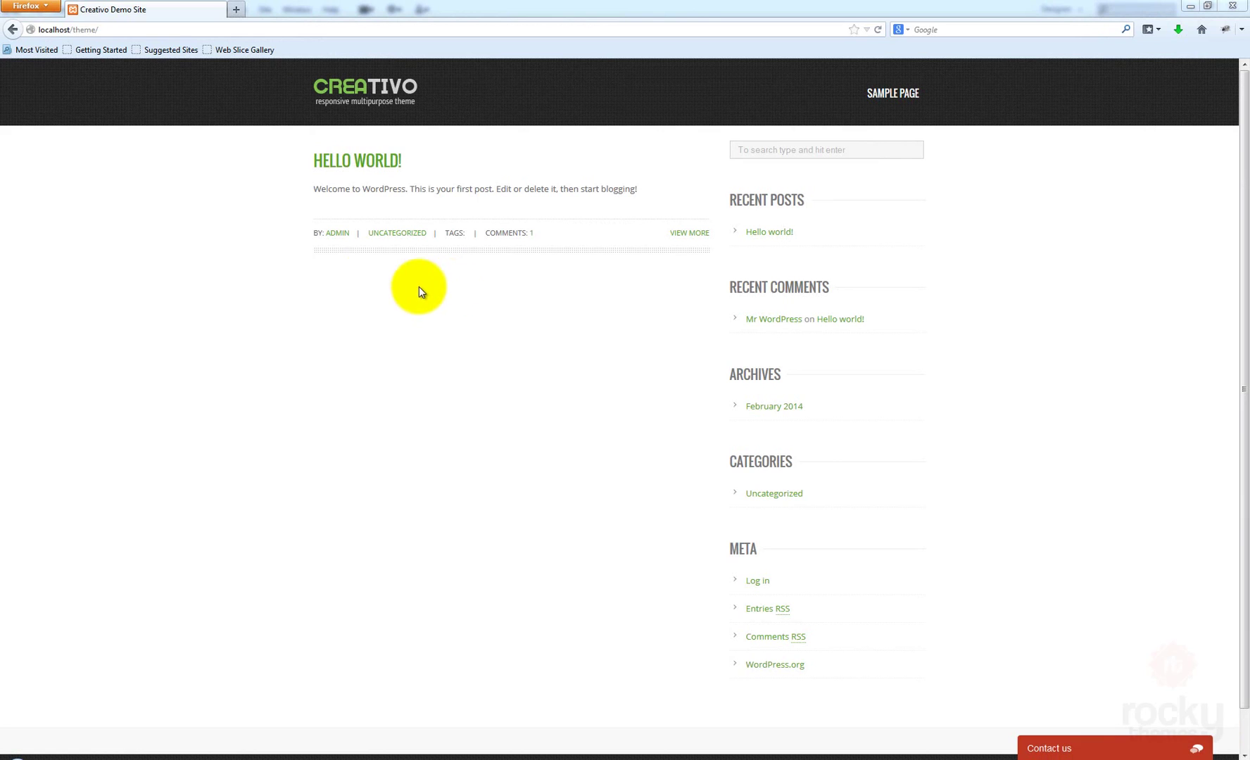
Go to the site's admin address, localhost/theme/wp-admin
left_click(111, 28)
left_click(122, 29)
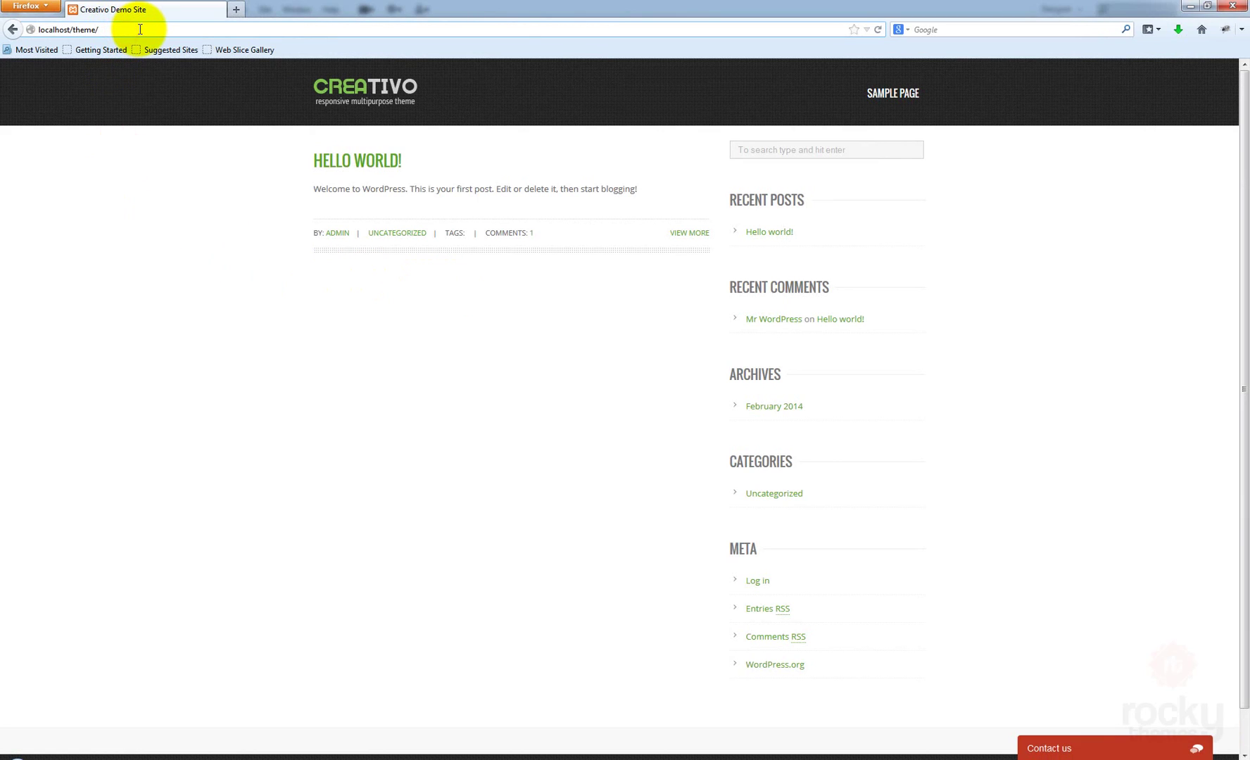
type("pw")
type("-admin")
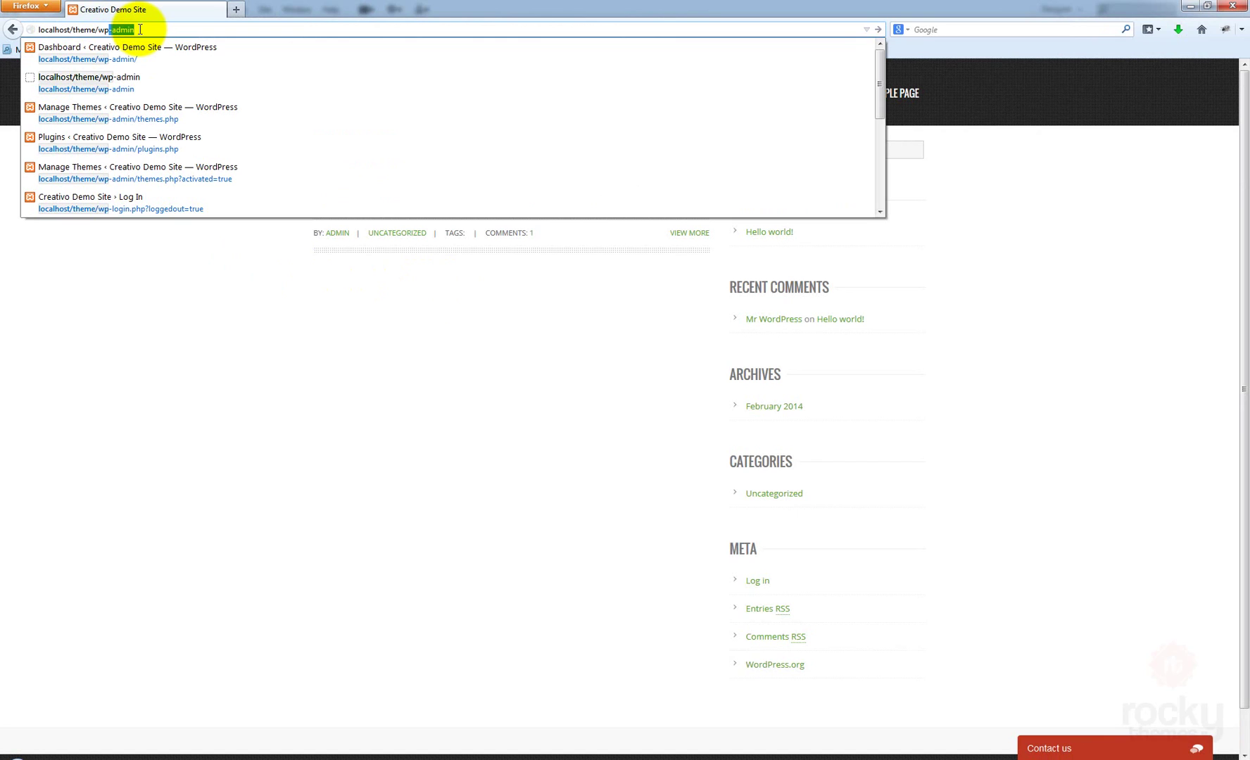
key("Return")
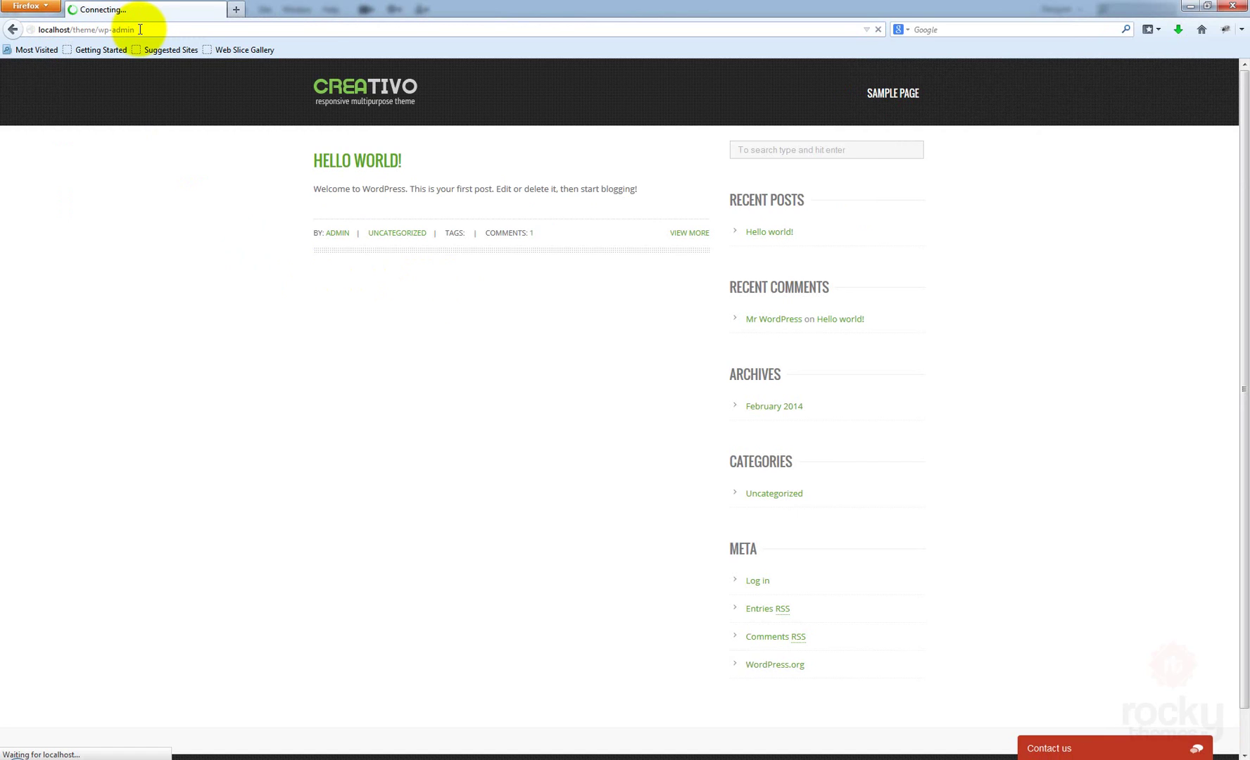
Log in with the saved admin username to reach the Dashboard
left_click(632, 265)
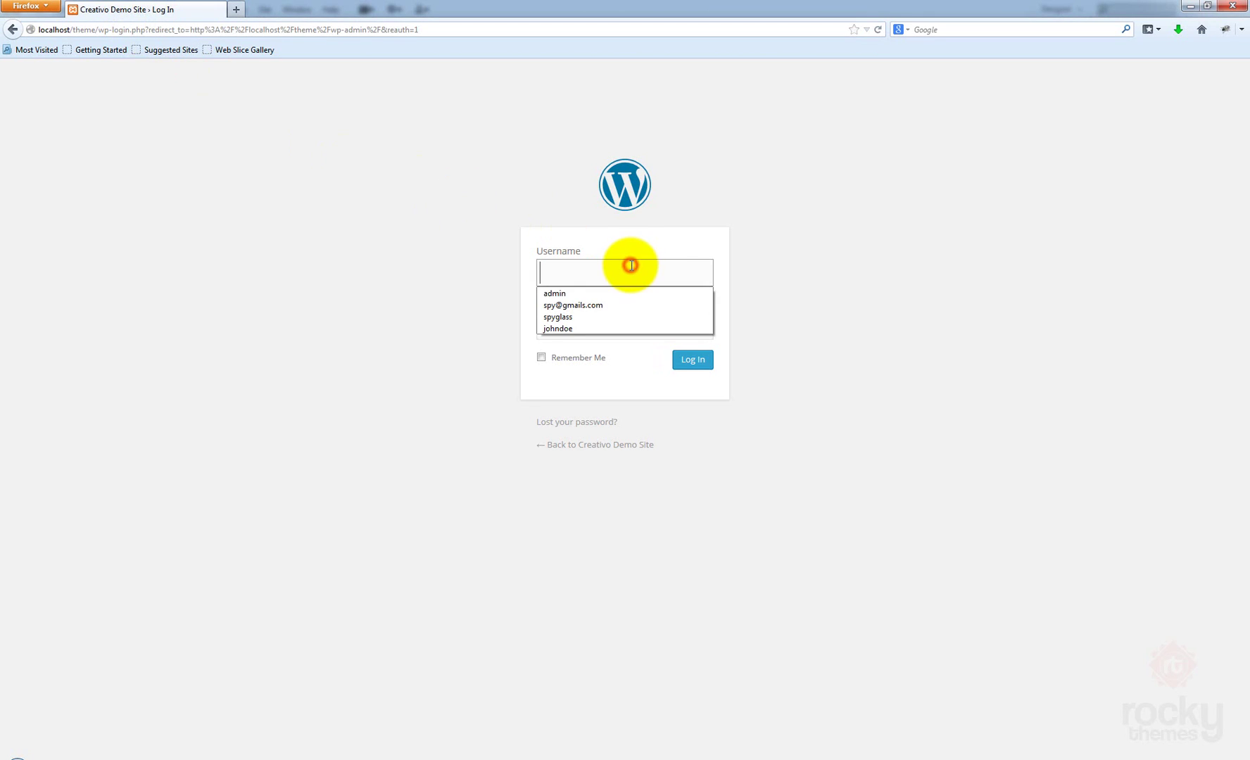
type("admin")
key("Tab")
key("Return")
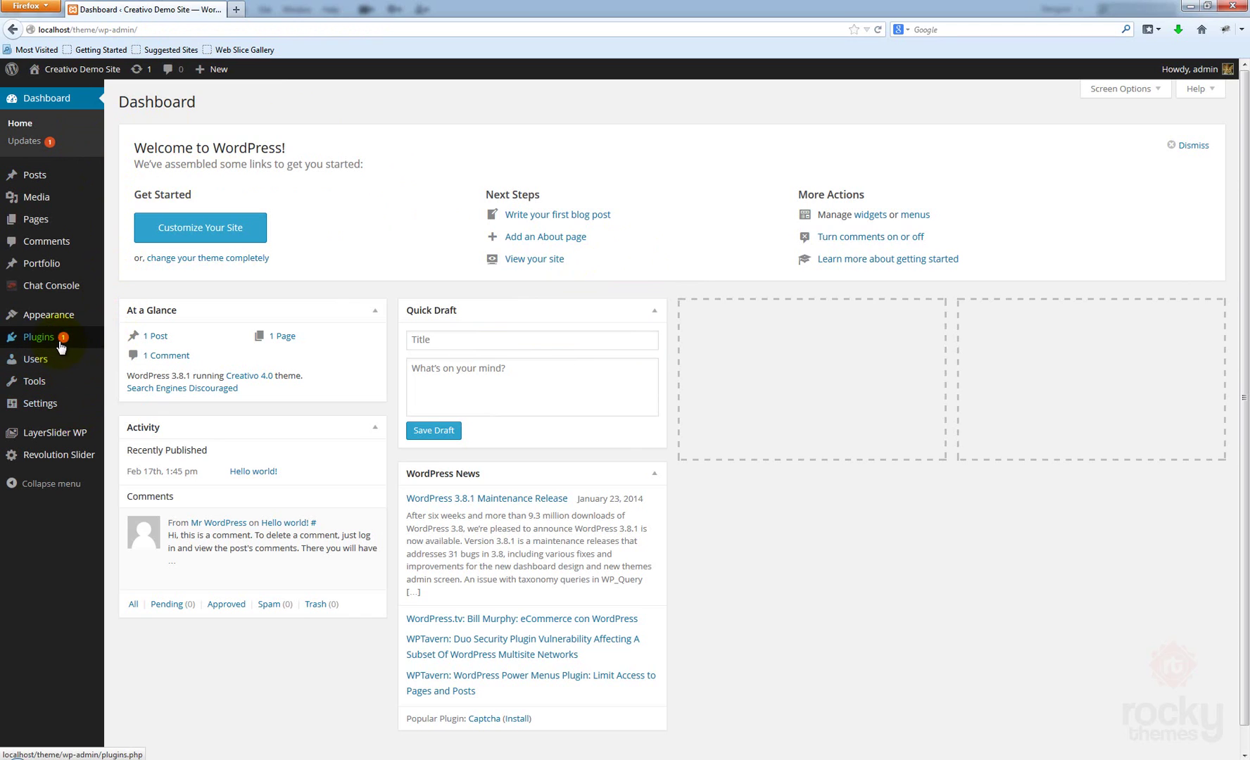
Under Plugins > Add New, search the plugin directory for 'woocommerce'
left_click(144, 337)
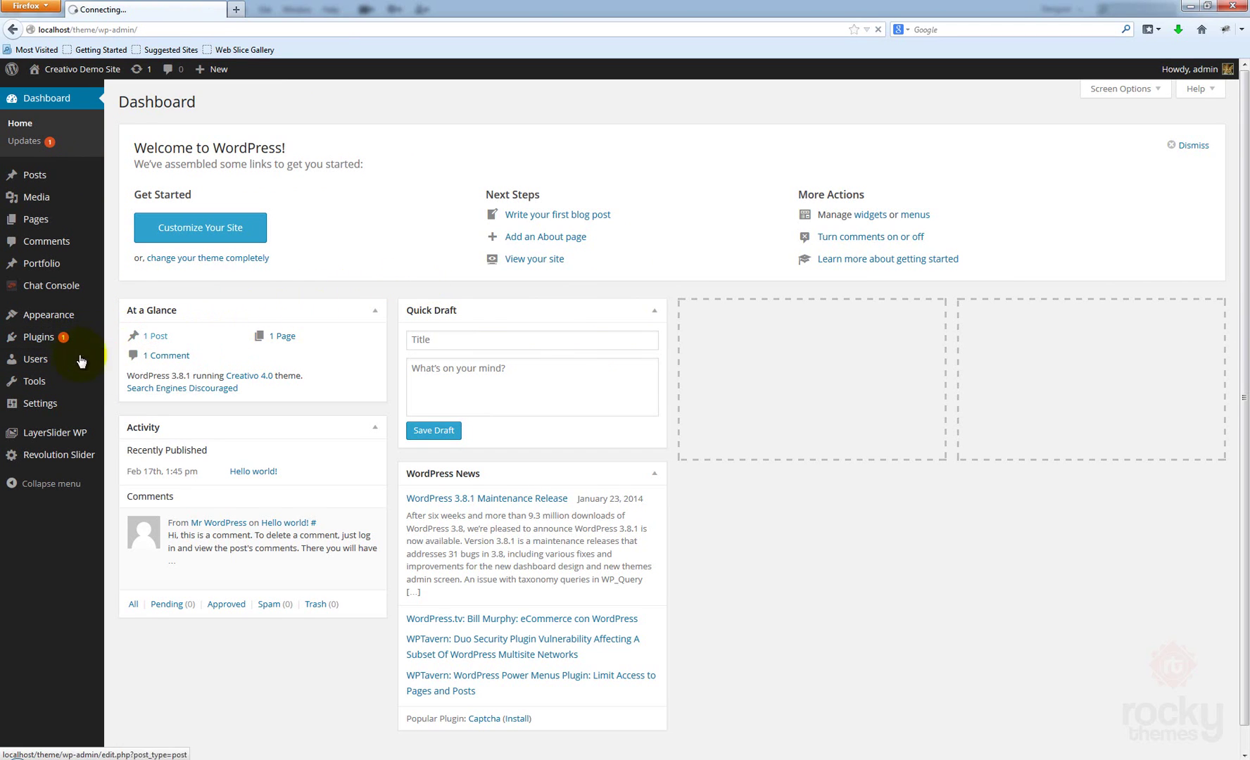
mouse_move(70, 339)
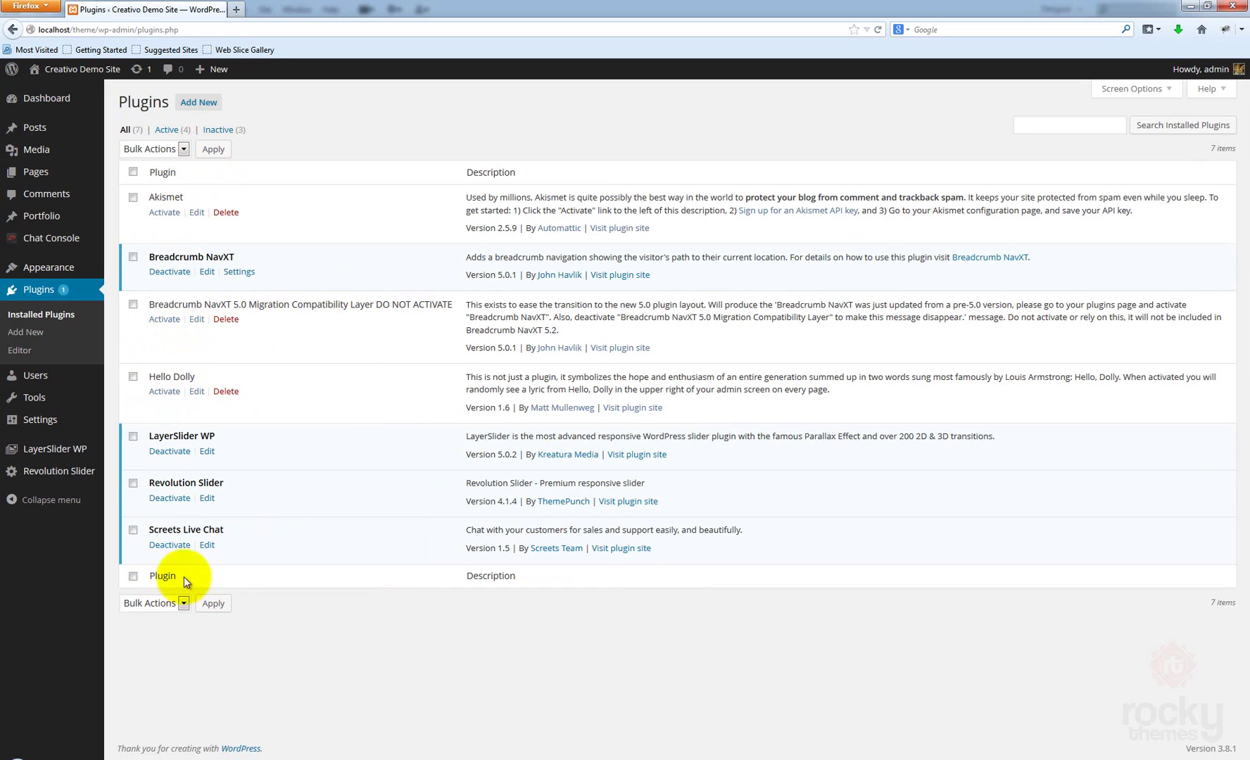
left_click(204, 102)
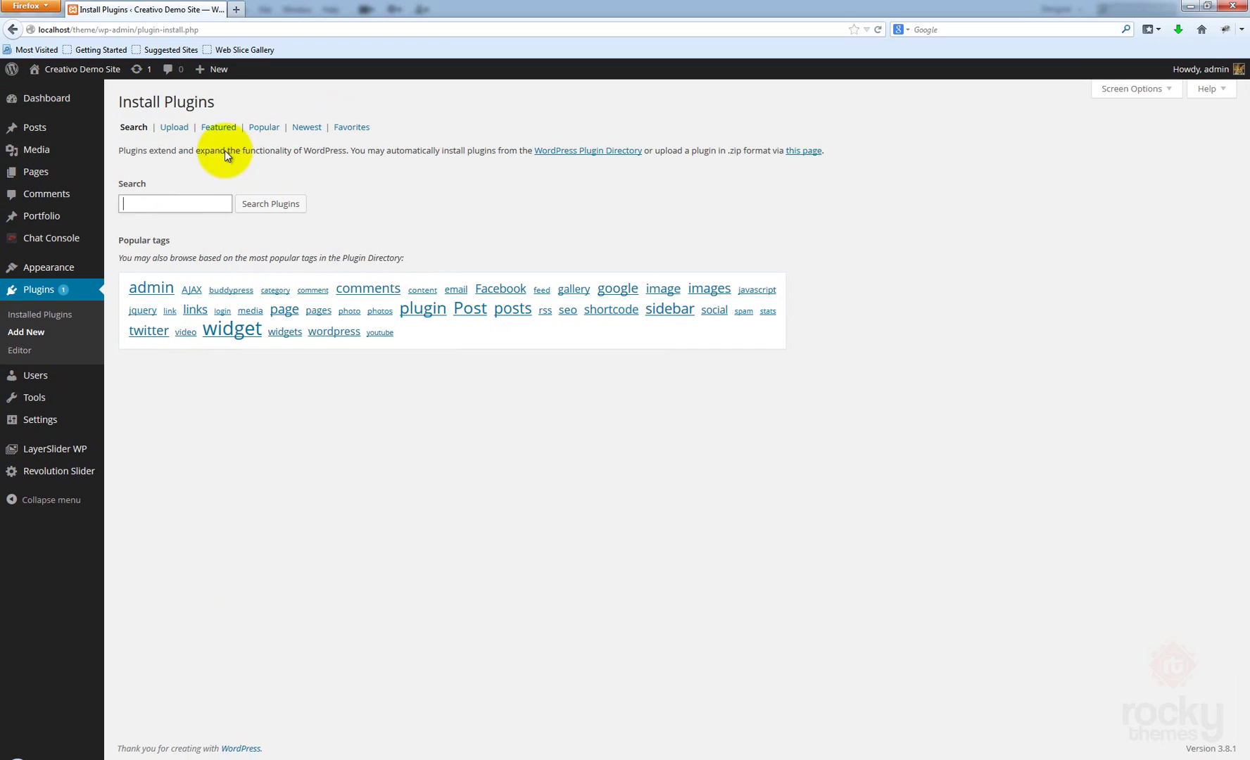
left_click(181, 204)
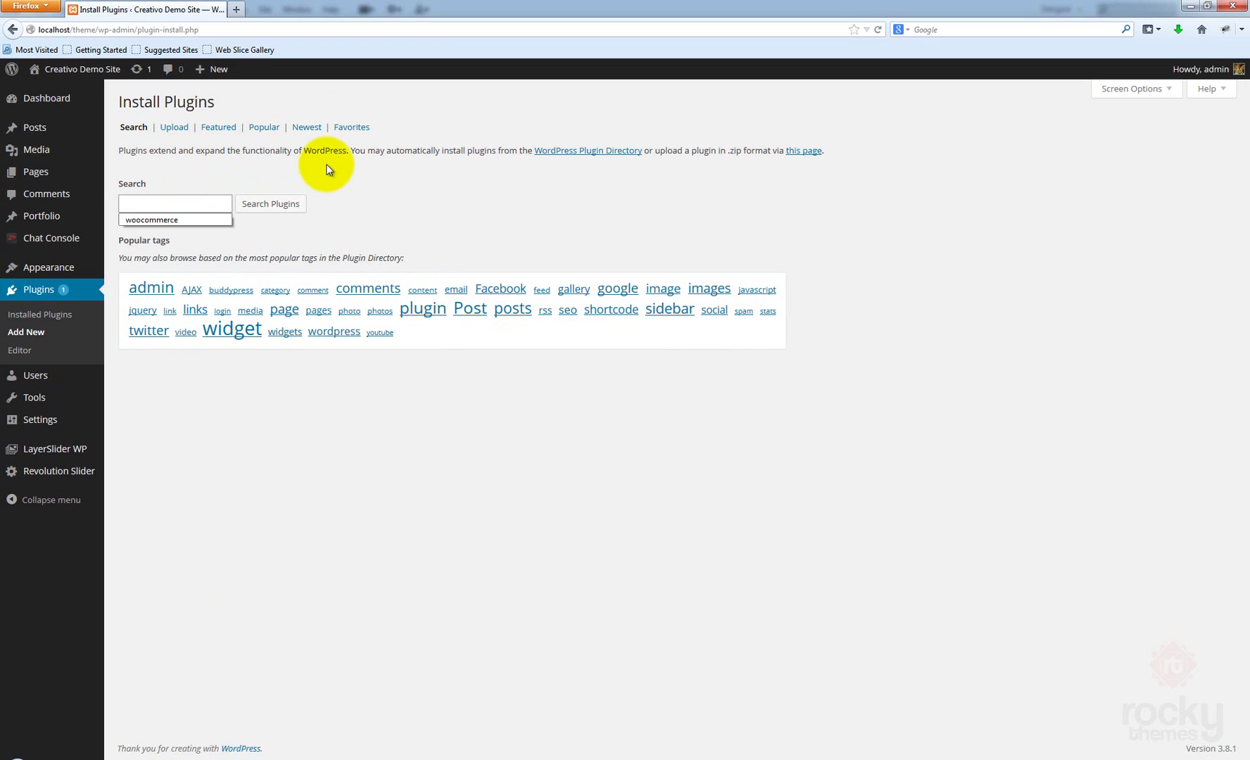
type("woocommerce")
left_click(276, 203)
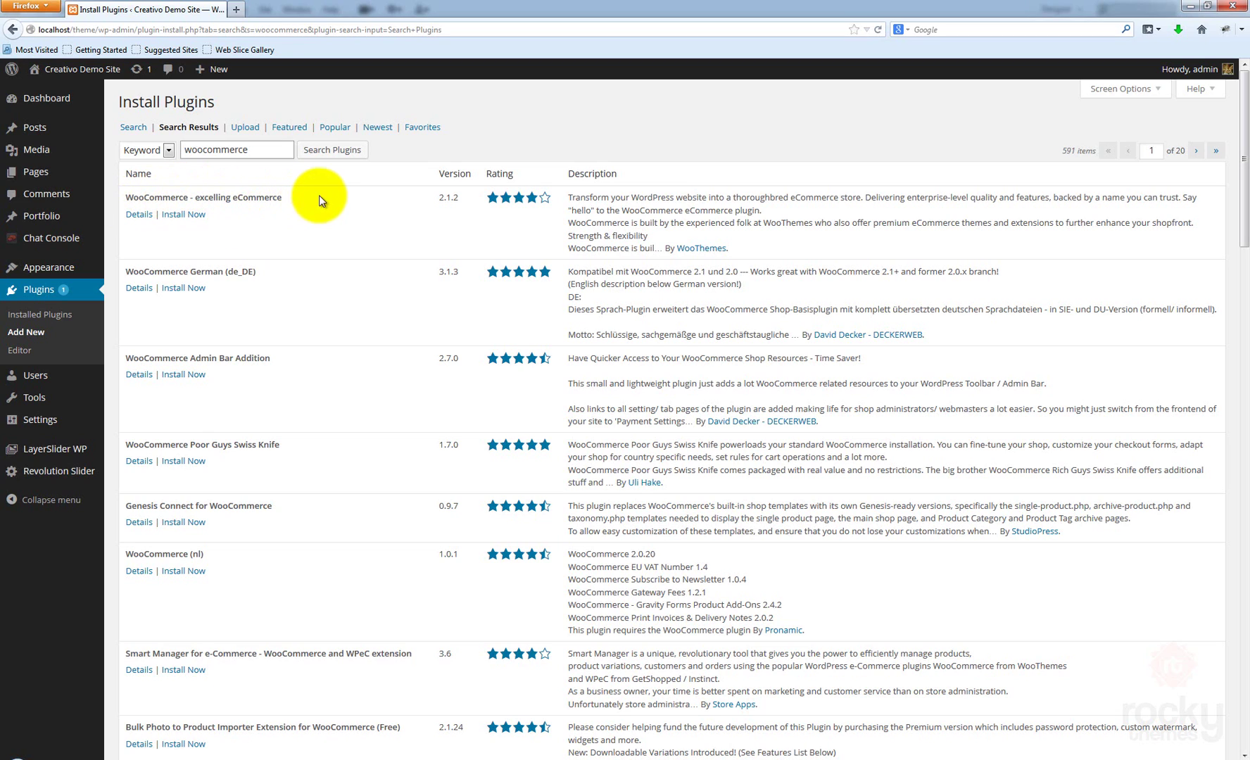
Install WooCommerce - excelling eCommerce 2.1.2 and confirm the installation
left_click(186, 220)
left_click(611, 332)
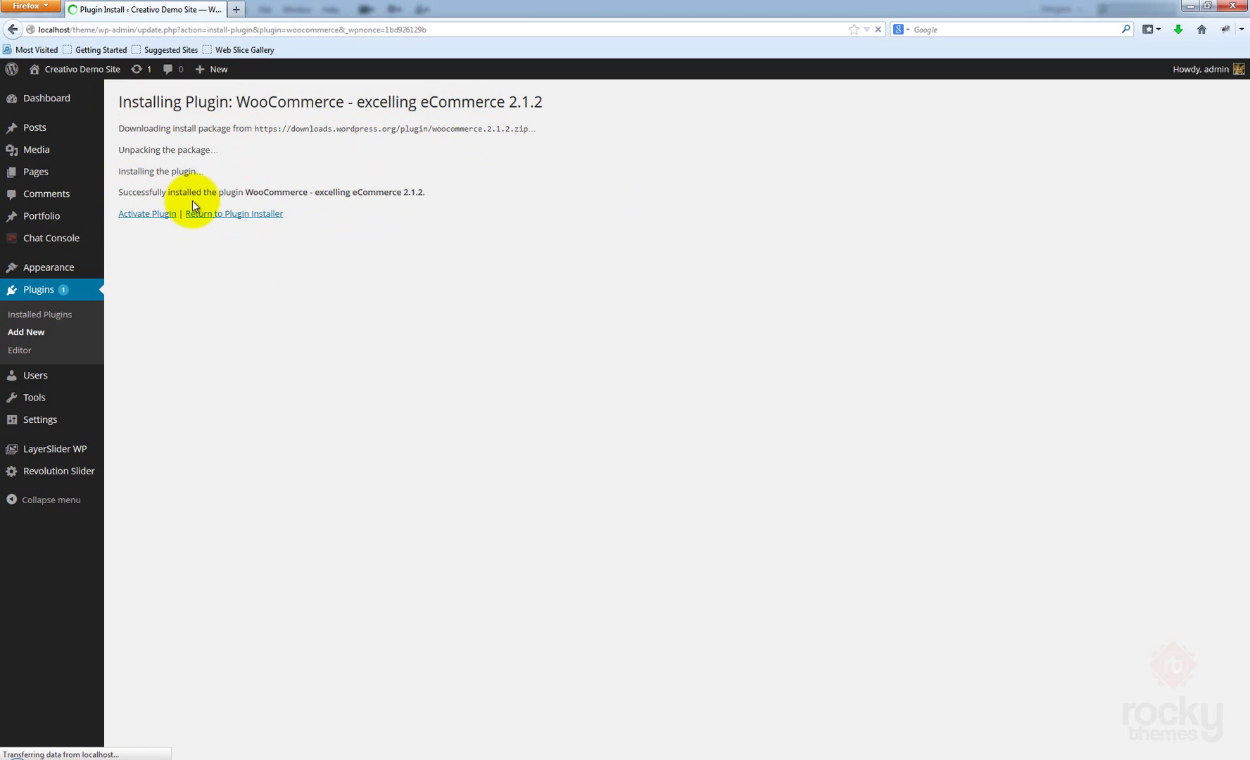
Activate WooCommerce and skip its page setup
left_click(155, 228)
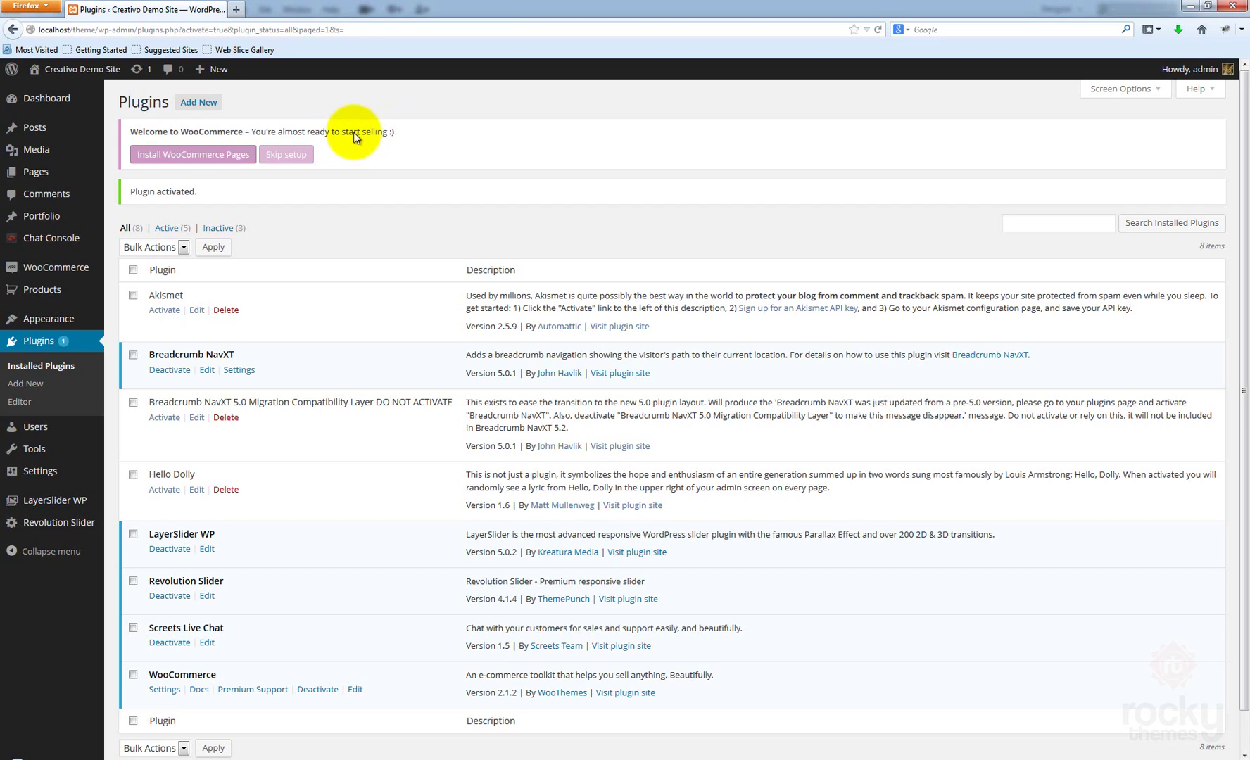
left_click(286, 156)
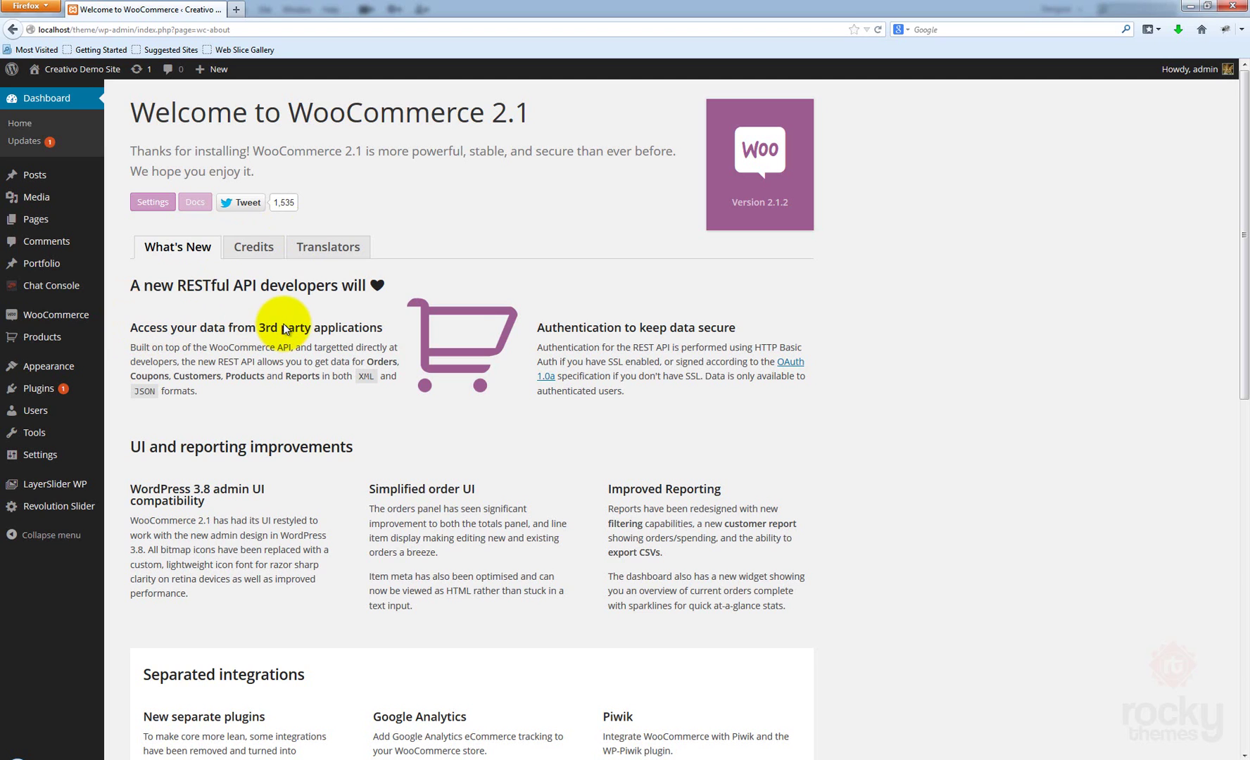
From Appearance > Theme Options > Documentation, follow the rockythemes.com Creativo documentation link
mouse_move(49, 366)
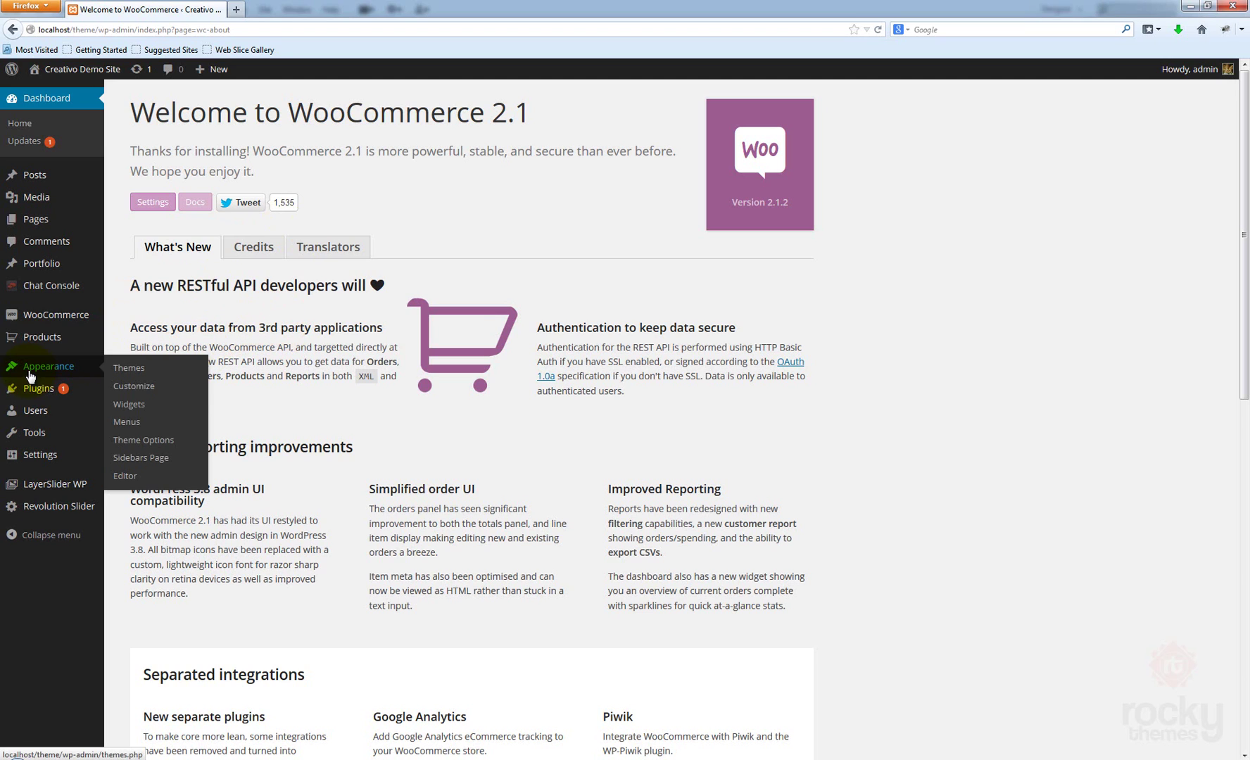
left_click(172, 443)
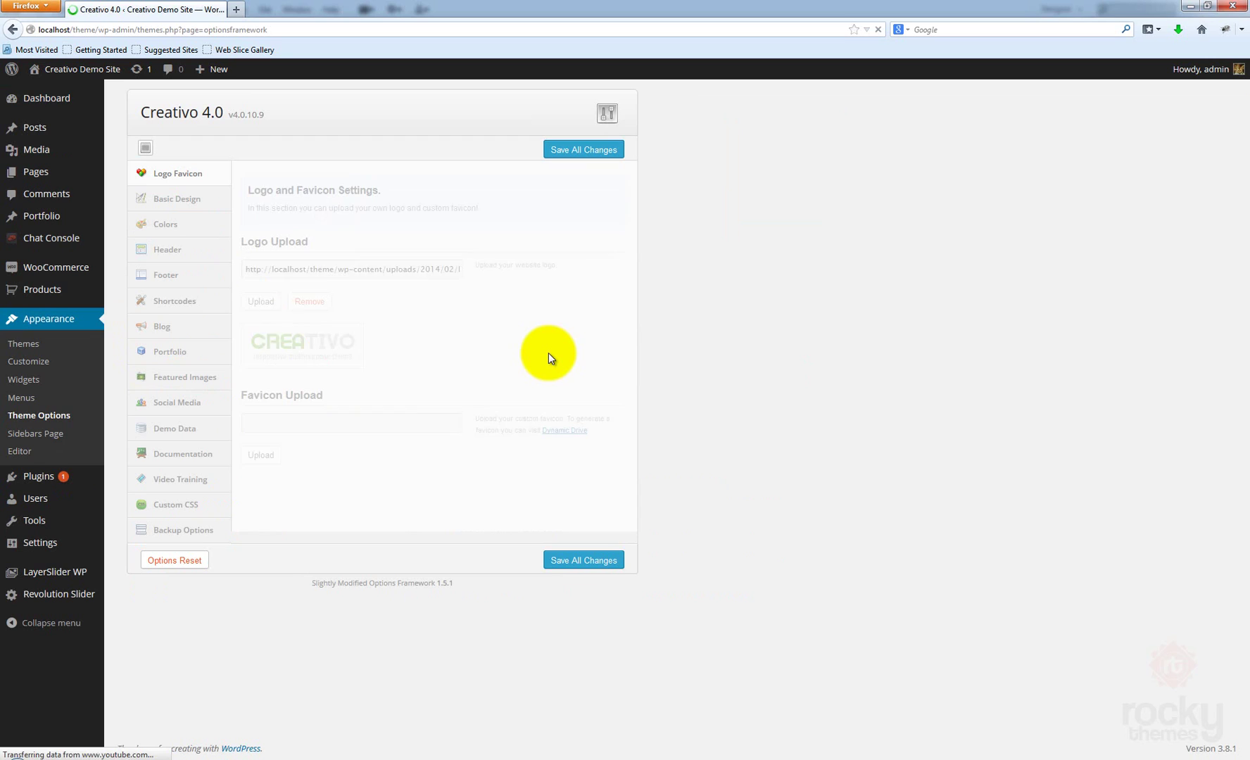
left_click(176, 457)
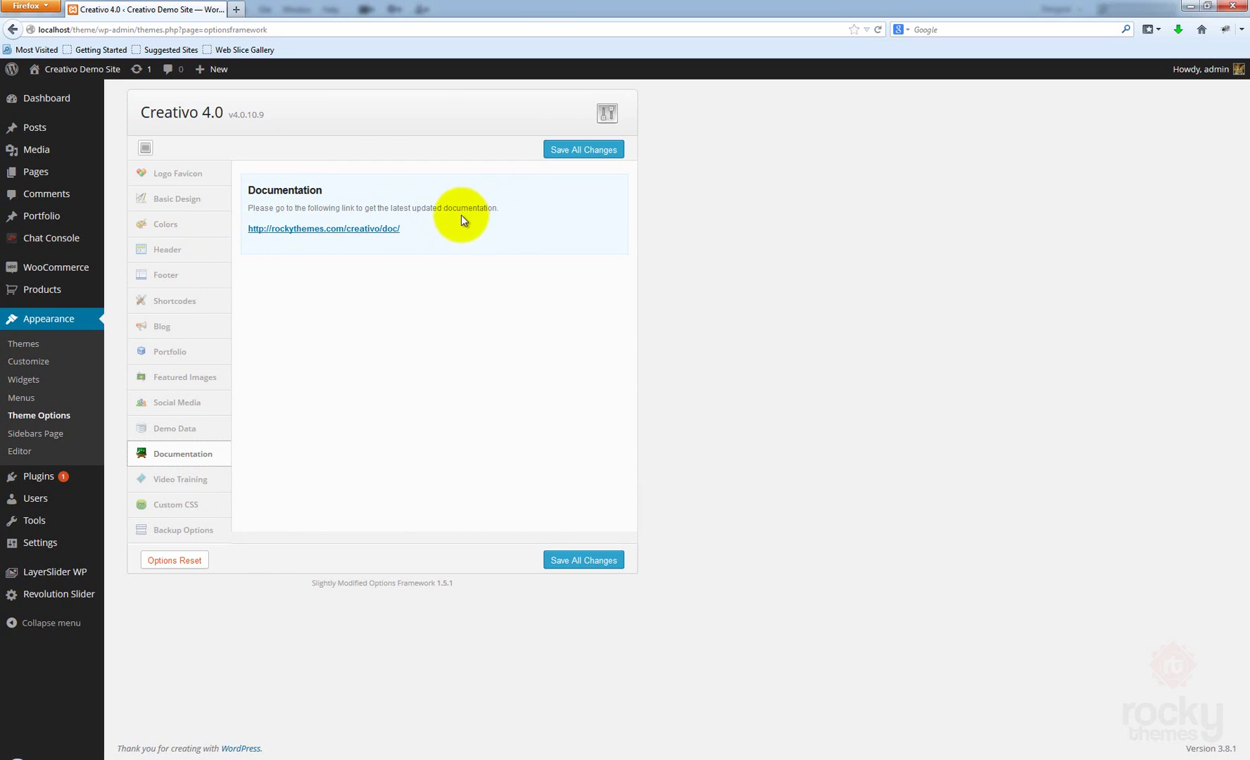
left_click(366, 230)
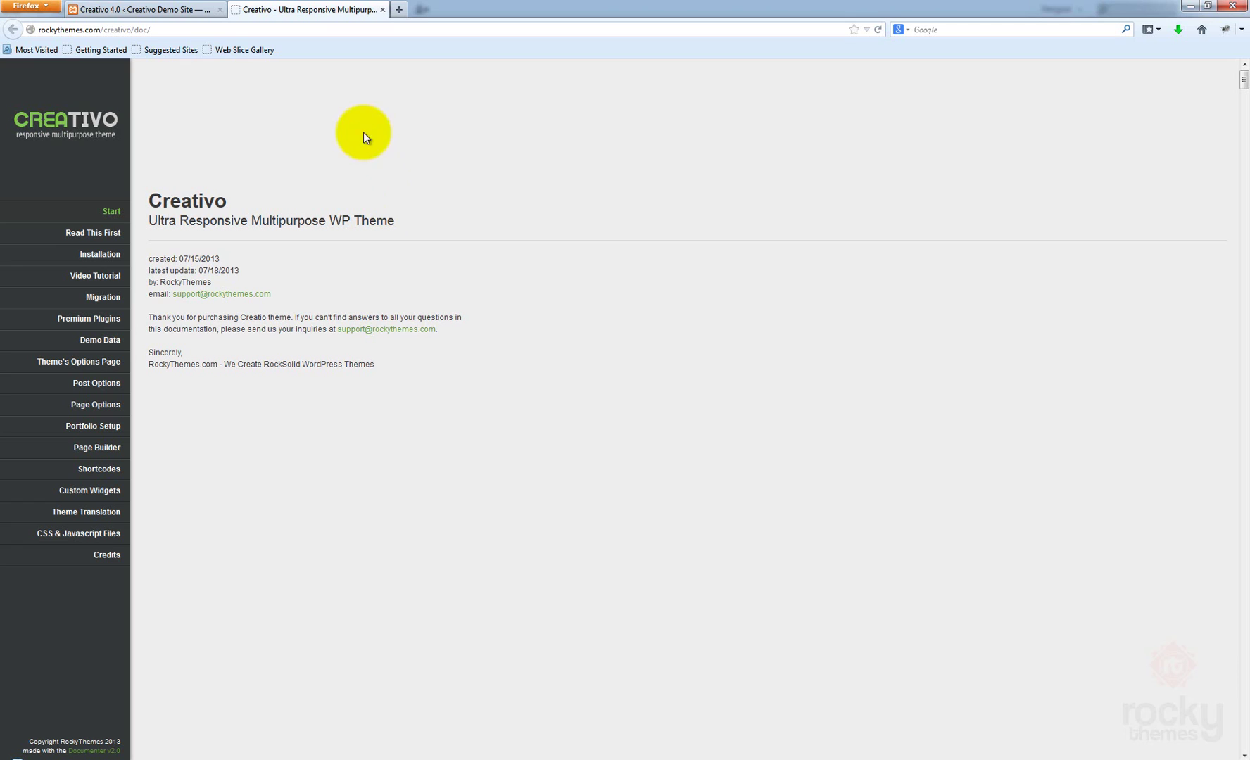
From the Demo Data section, save creativo-demo-data.gz to the Desktop
left_click(88, 346)
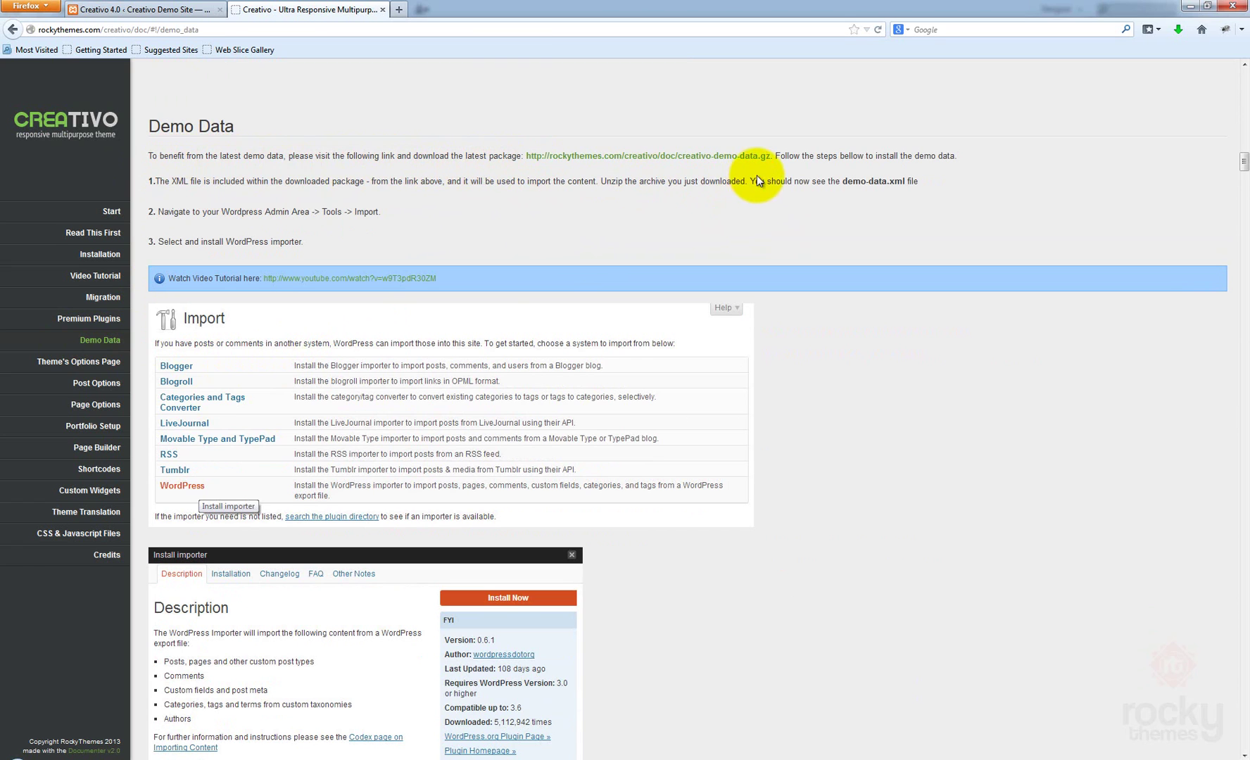
left_click(625, 156)
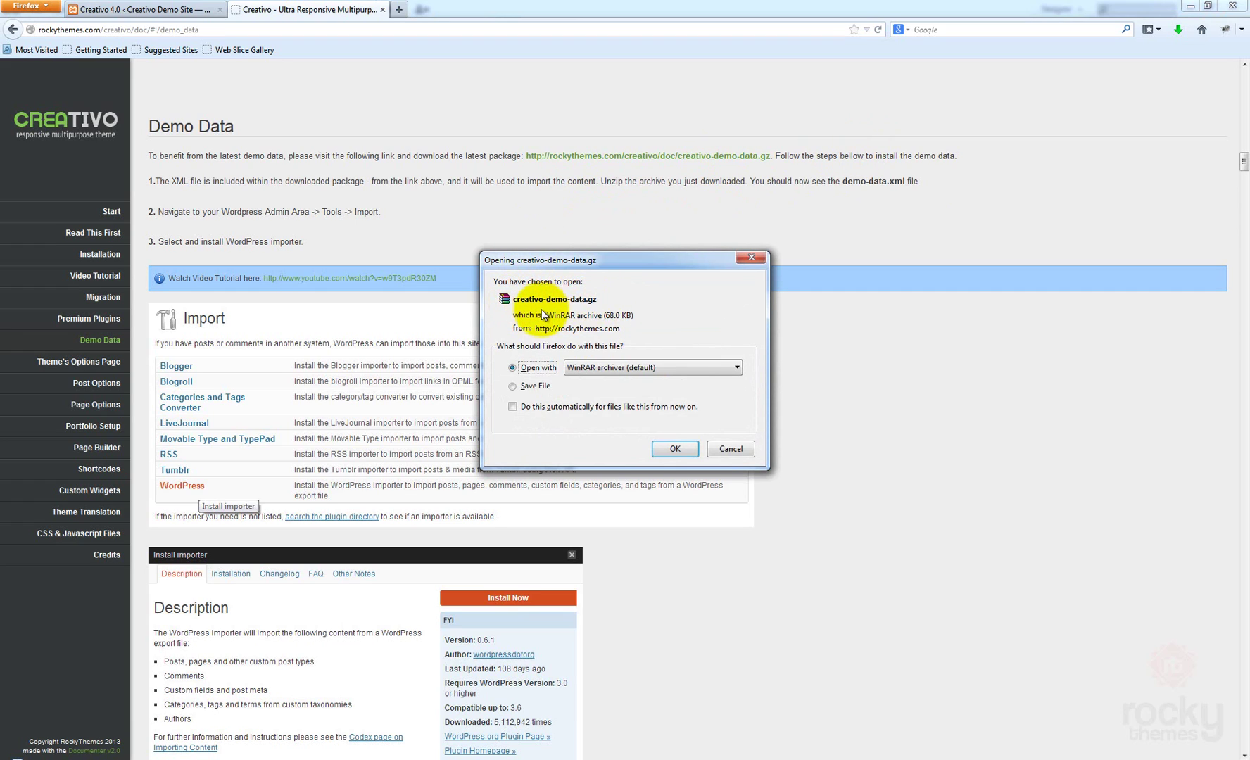
left_click(535, 385)
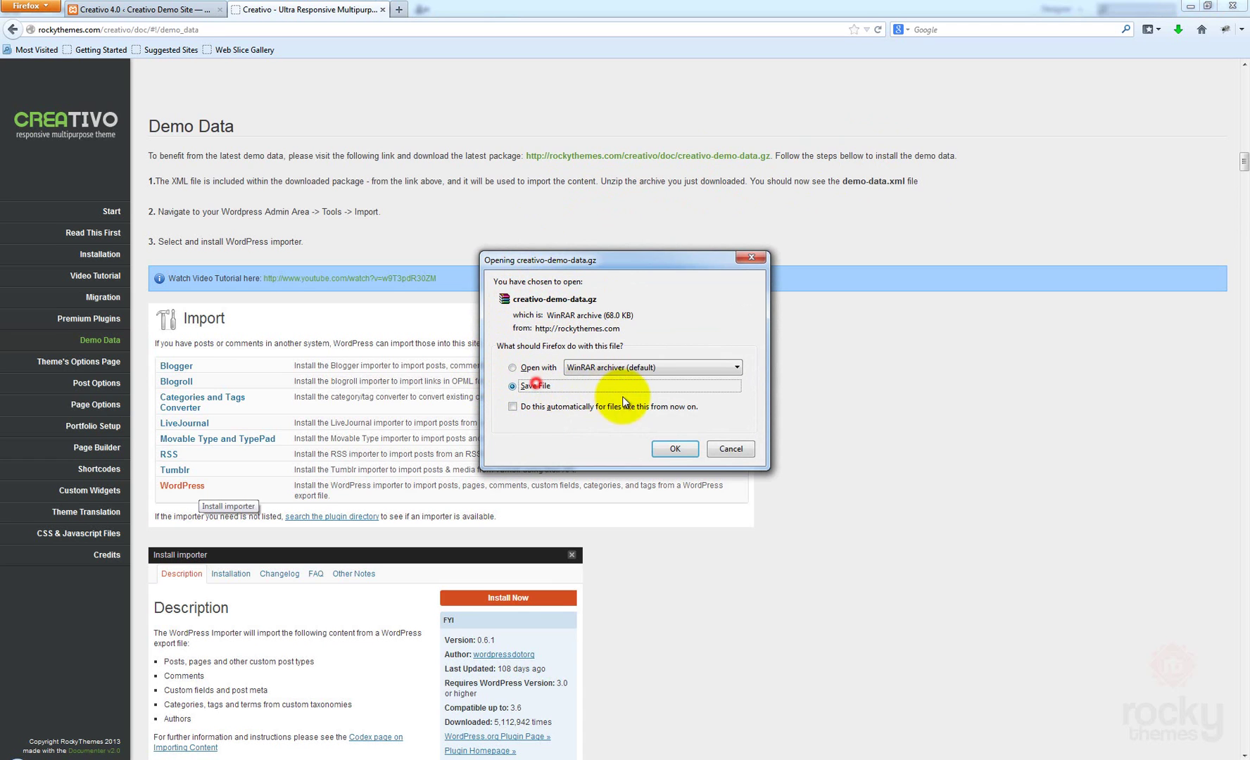
left_click(678, 450)
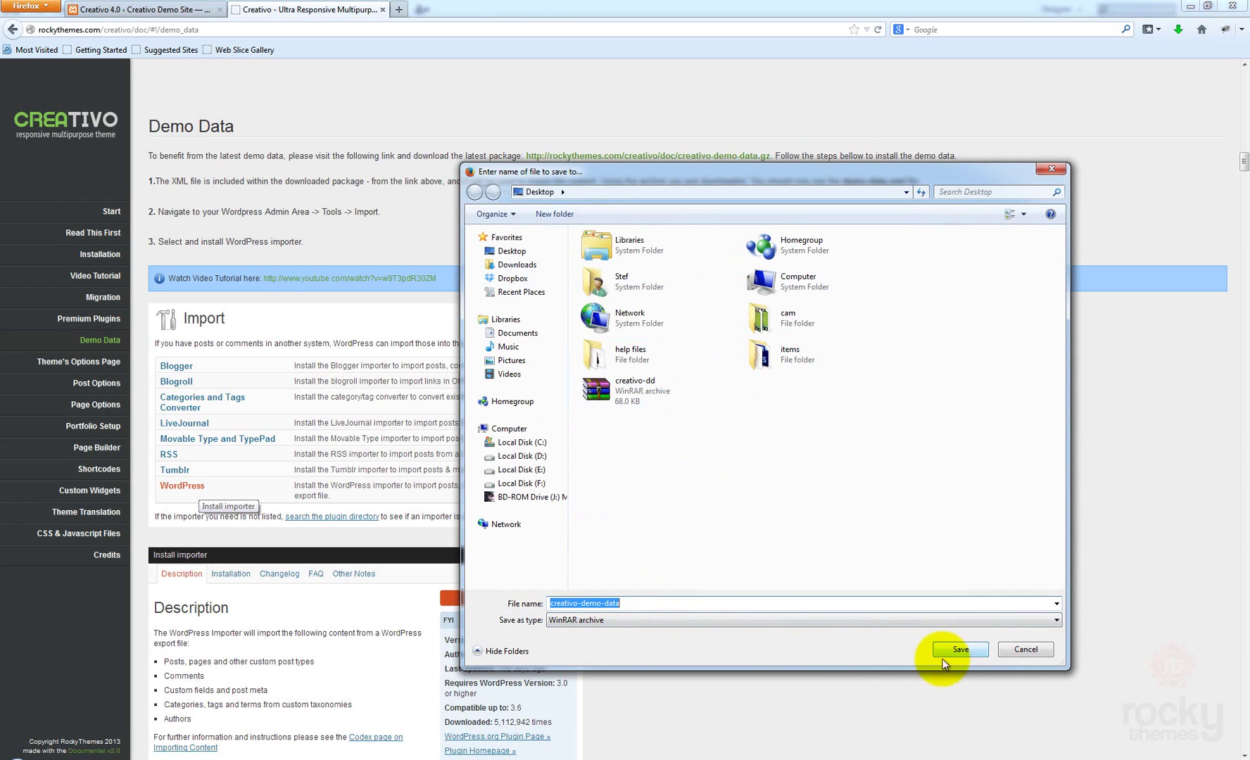
left_click(960, 649)
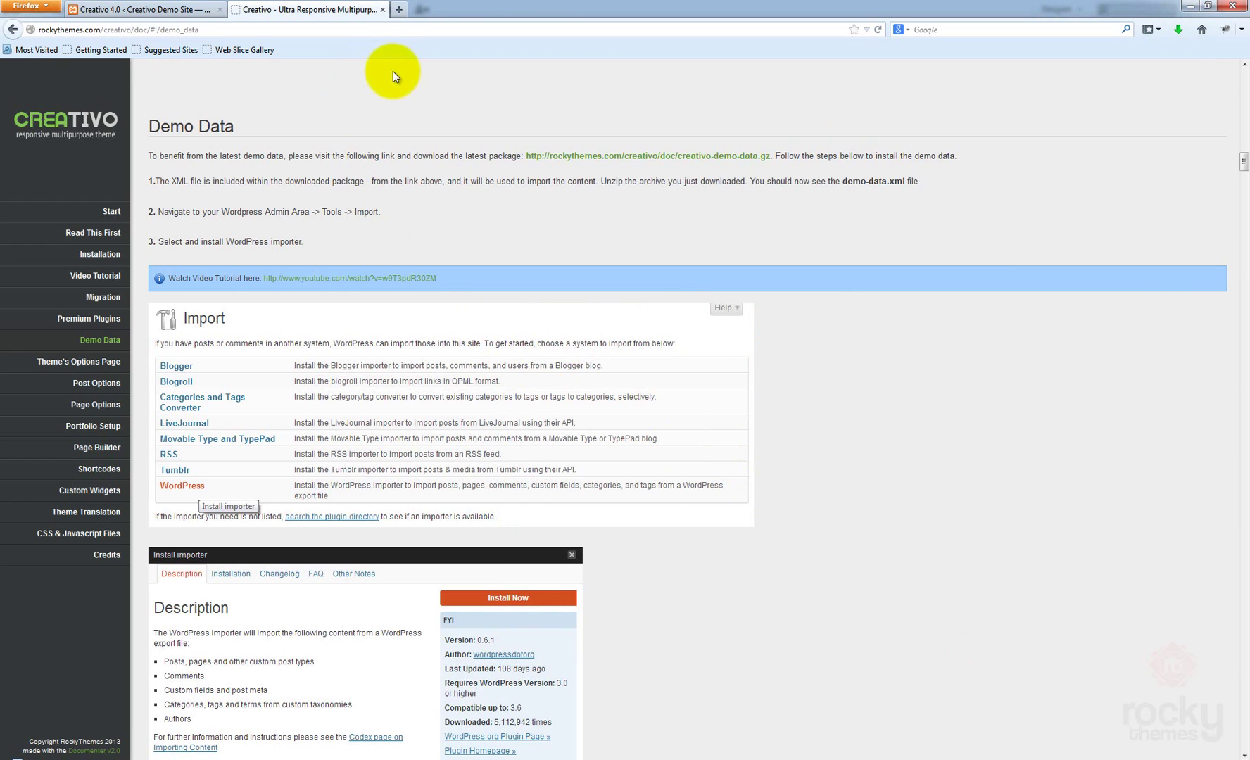
Close the documentation and go to Tools > Import in WordPress
left_click(384, 10)
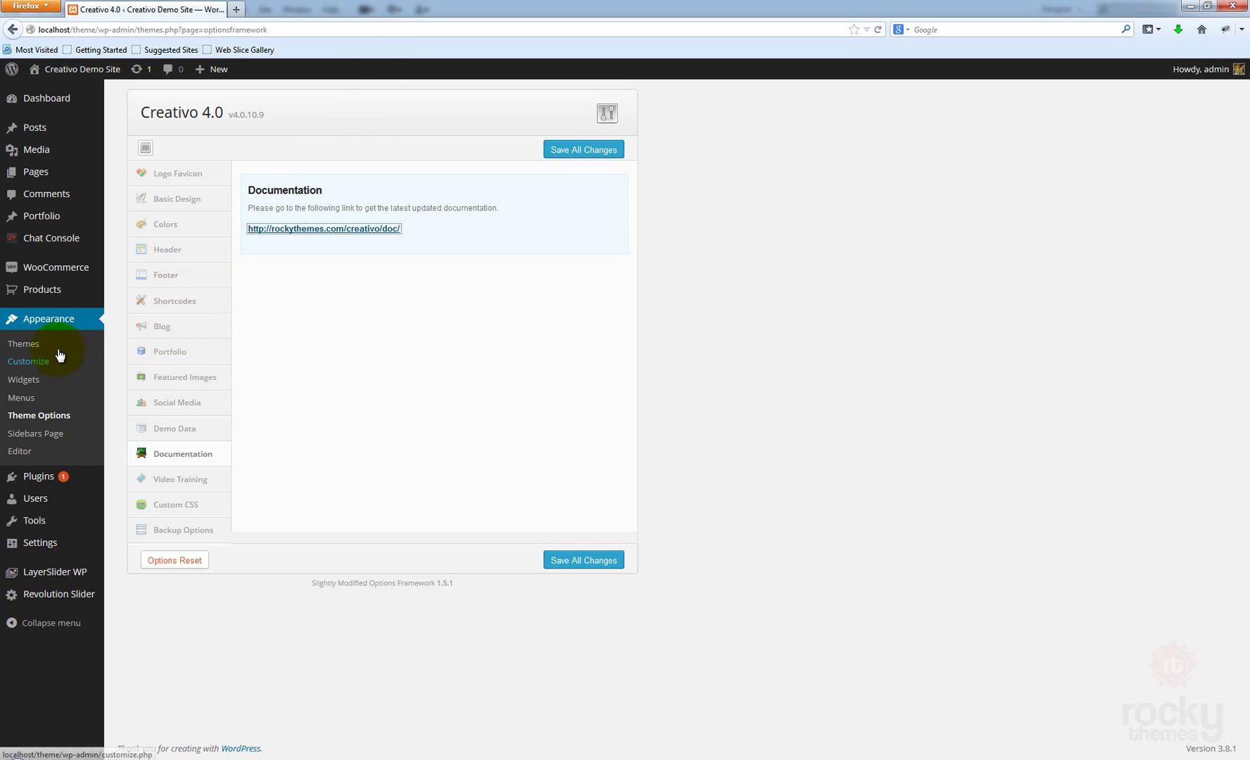
left_click(663, 352)
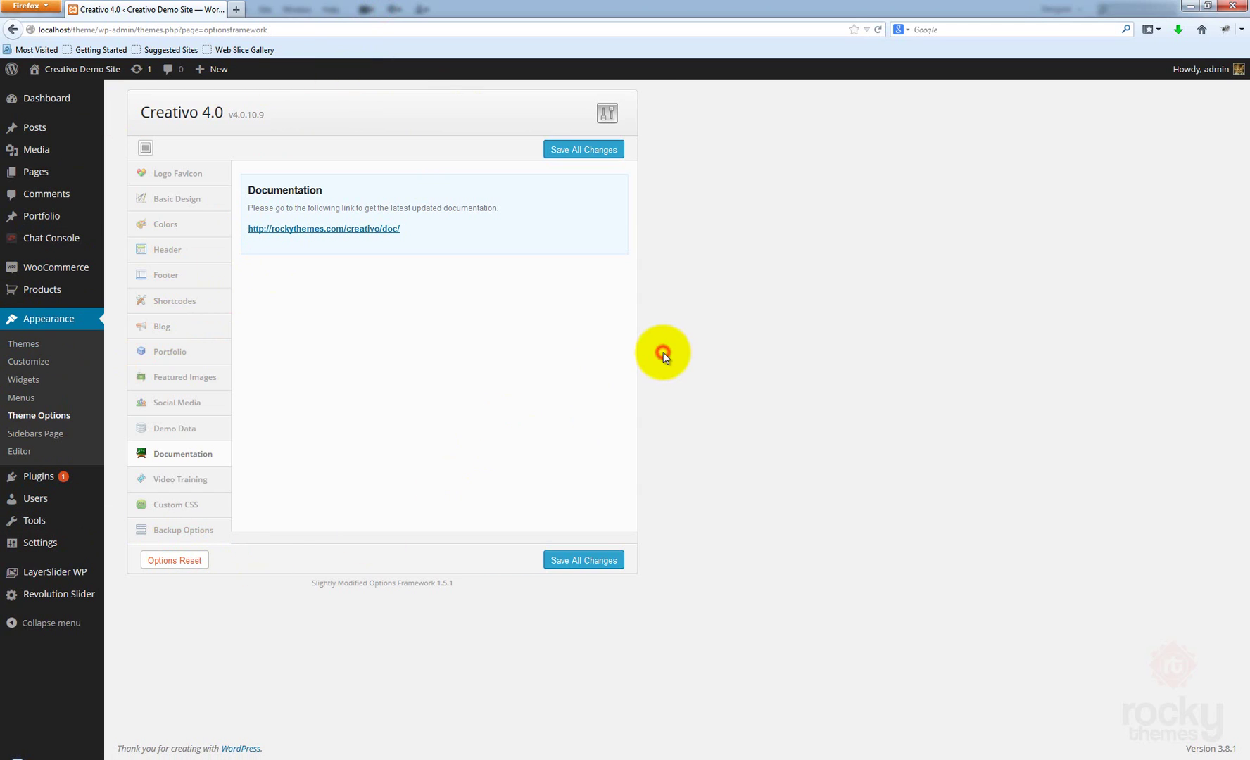
mouse_move(56, 526)
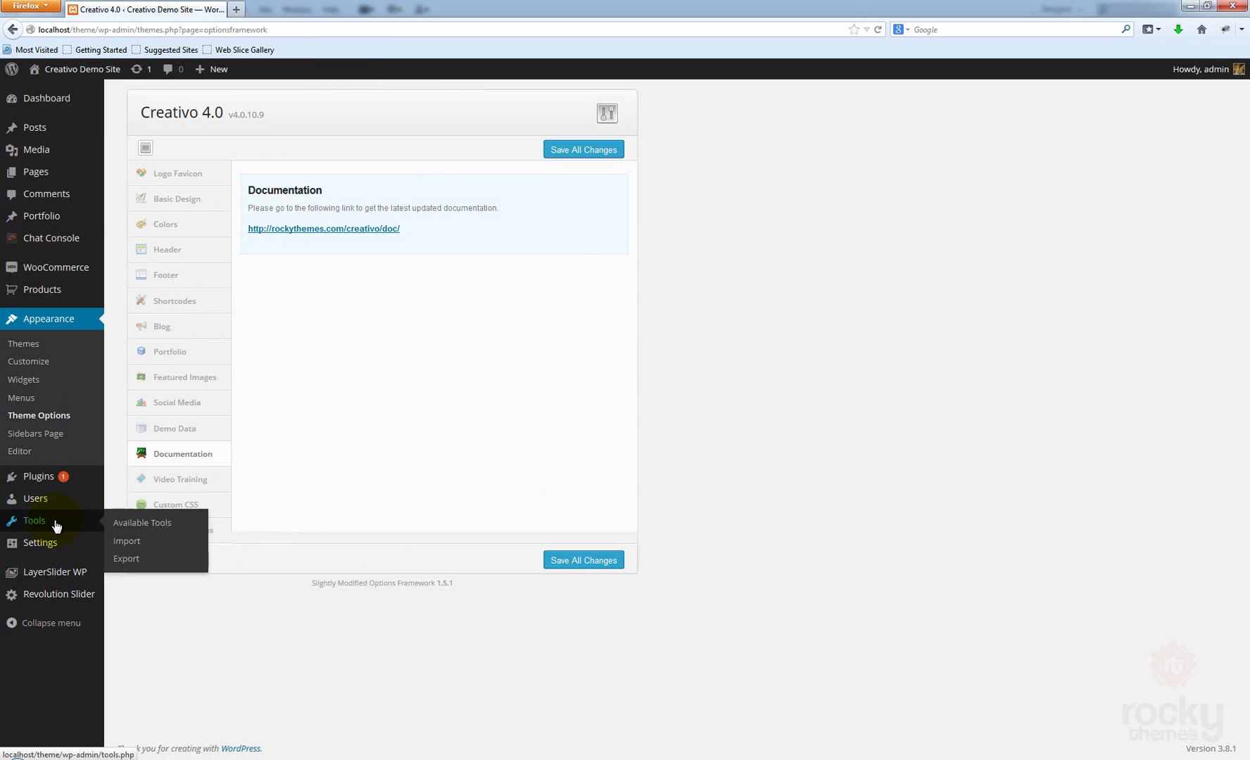
left_click(135, 540)
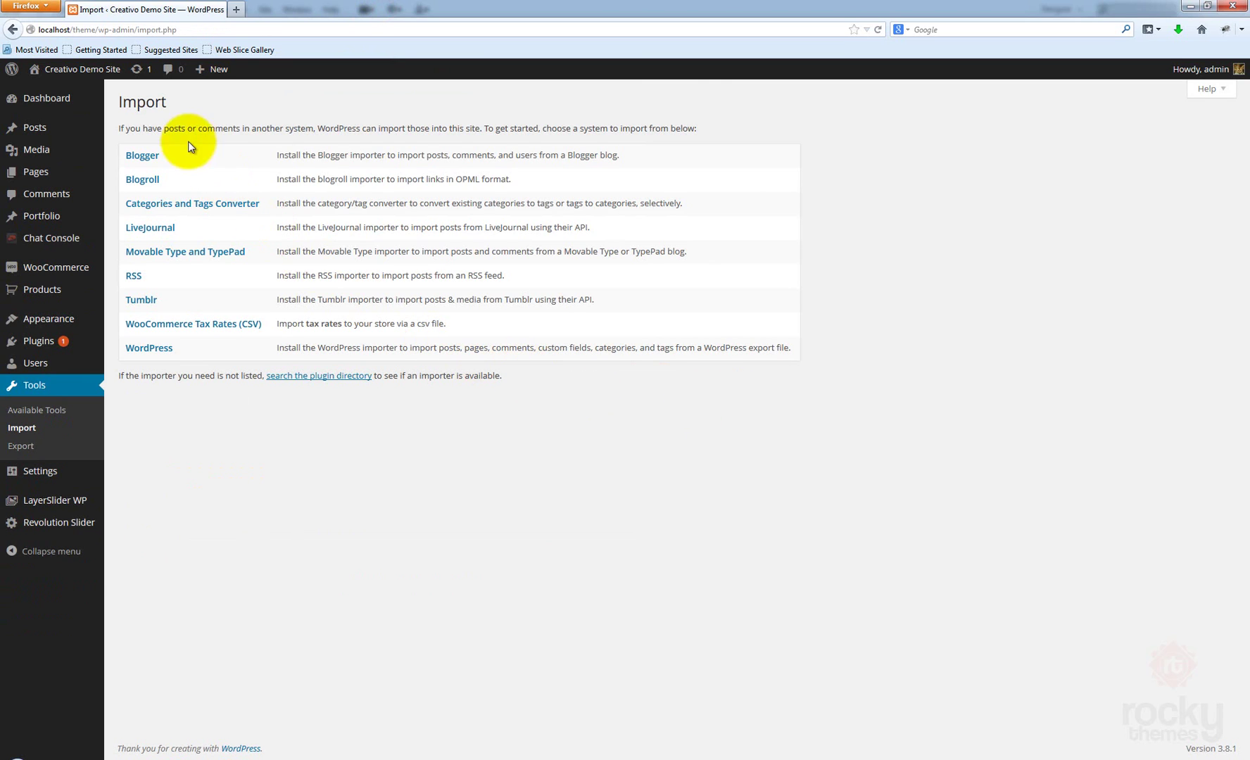
Install the WordPress Importer 0.6.1, then activate it and run the importer
left_click(151, 349)
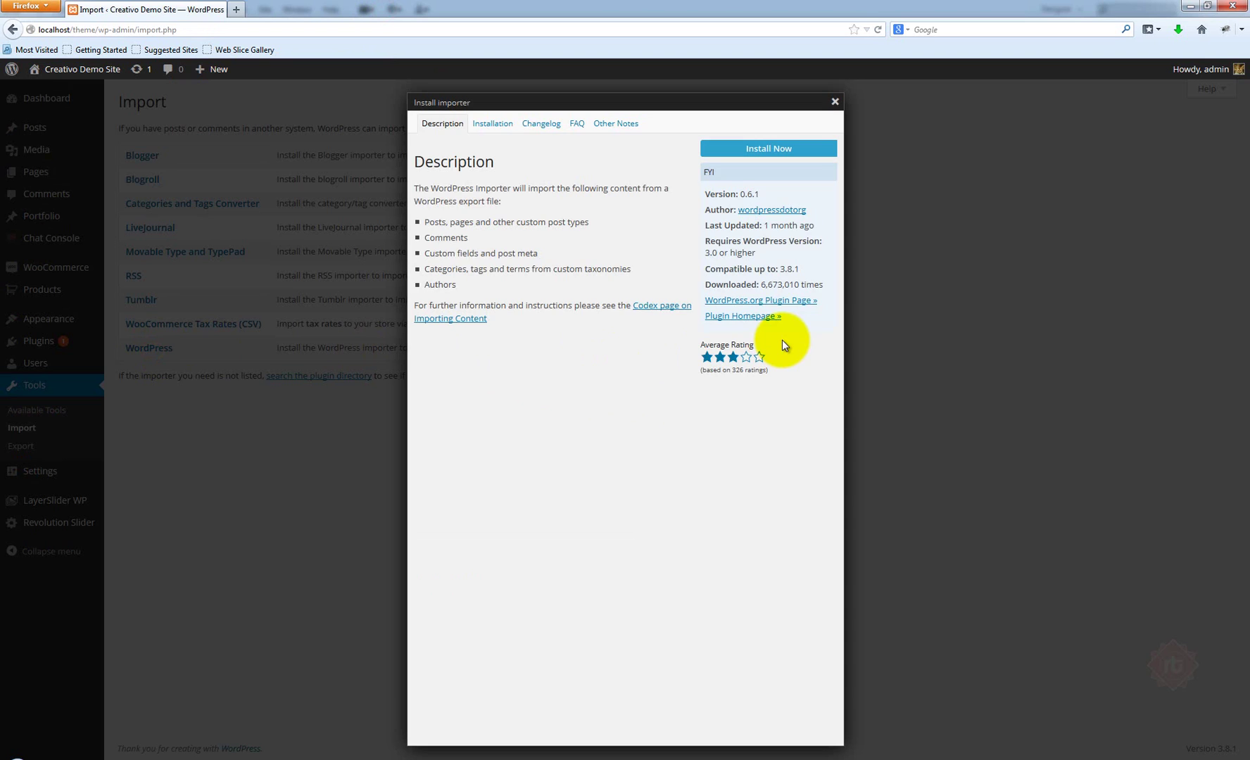
left_click(787, 153)
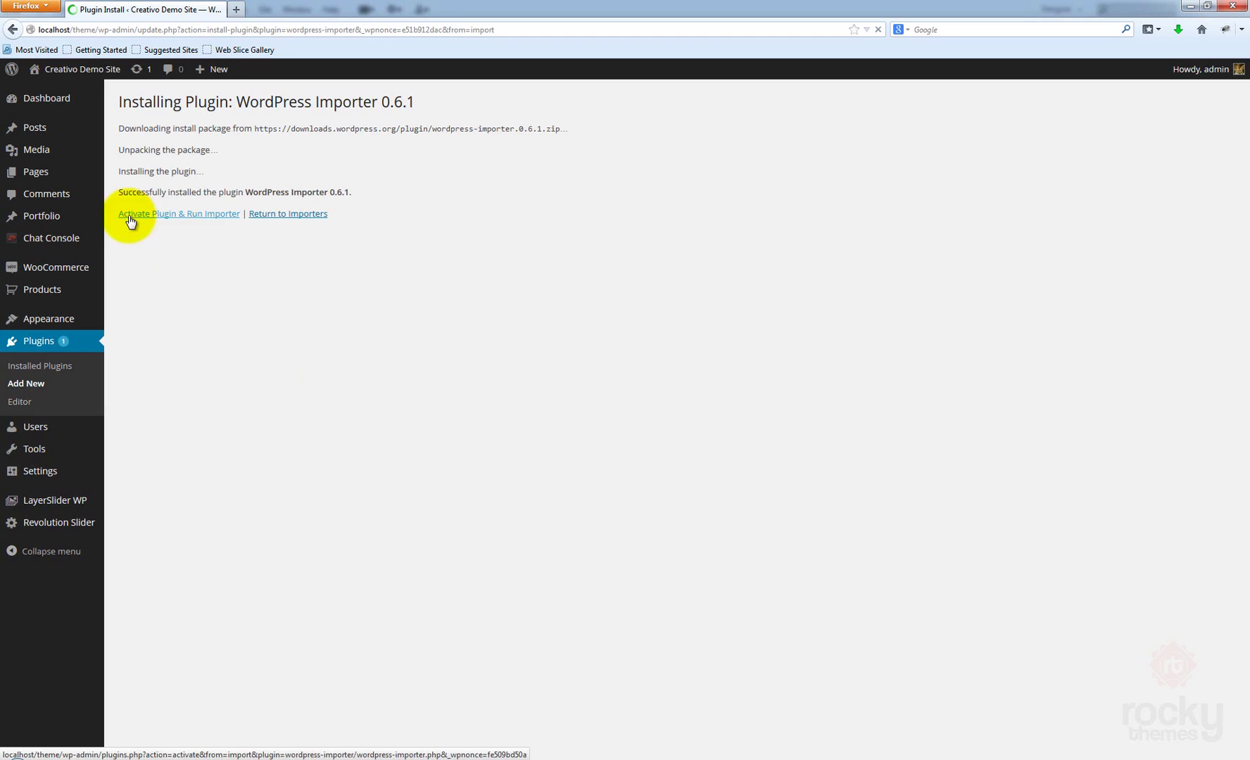
left_click(224, 214)
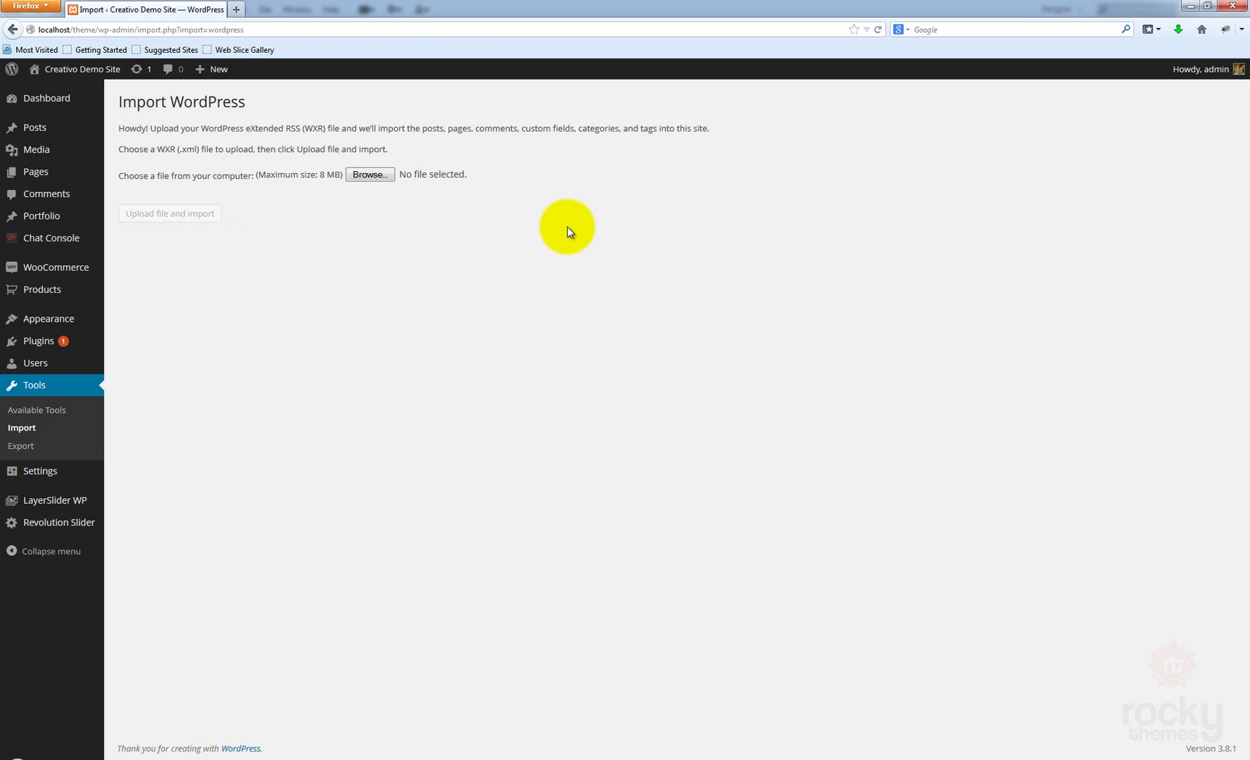
Choose creativo-demo-data.gz from the Desktop and upload it to the importer
left_click(375, 176)
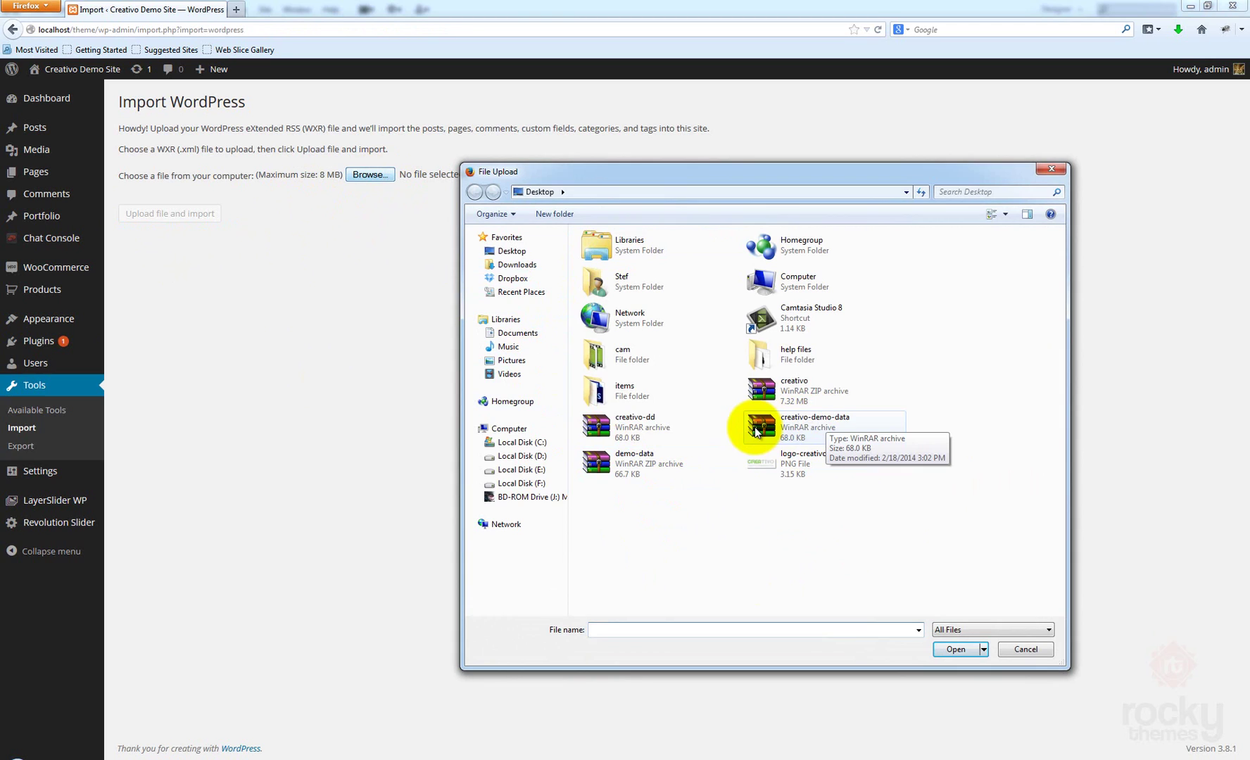
left_click(813, 429)
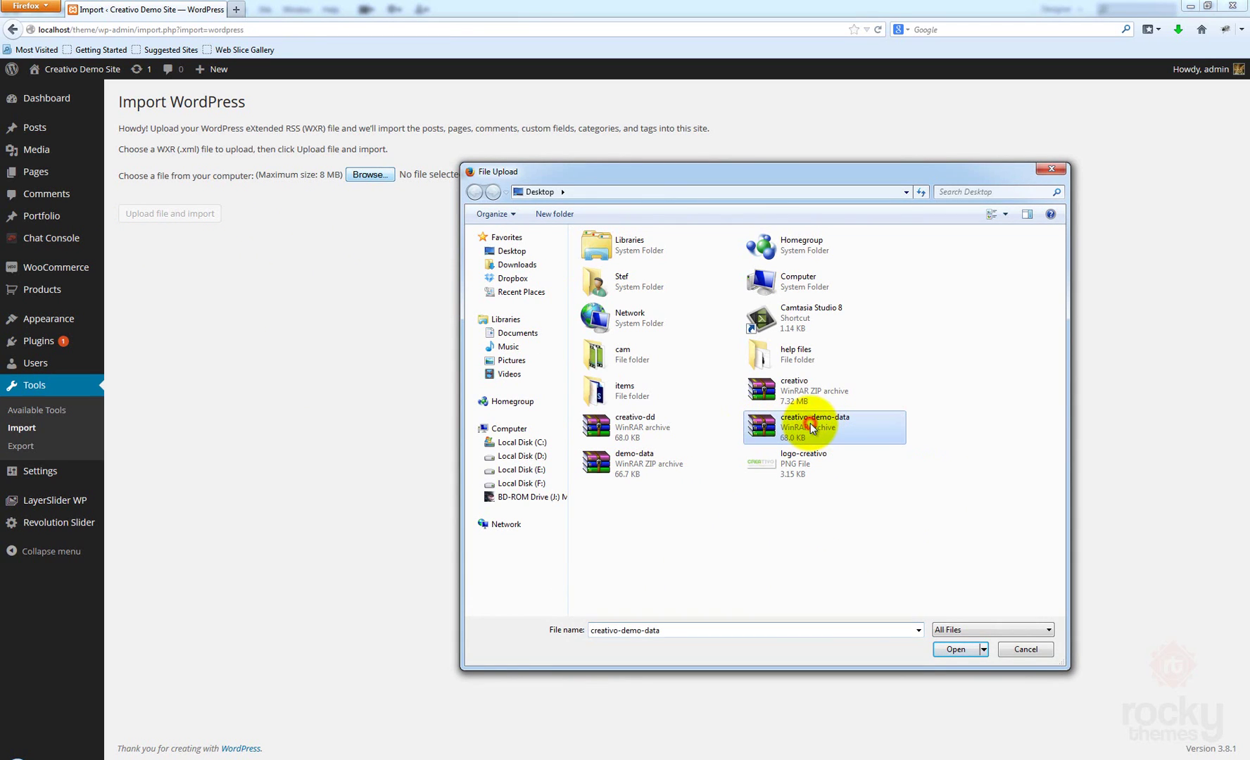
left_click(956, 649)
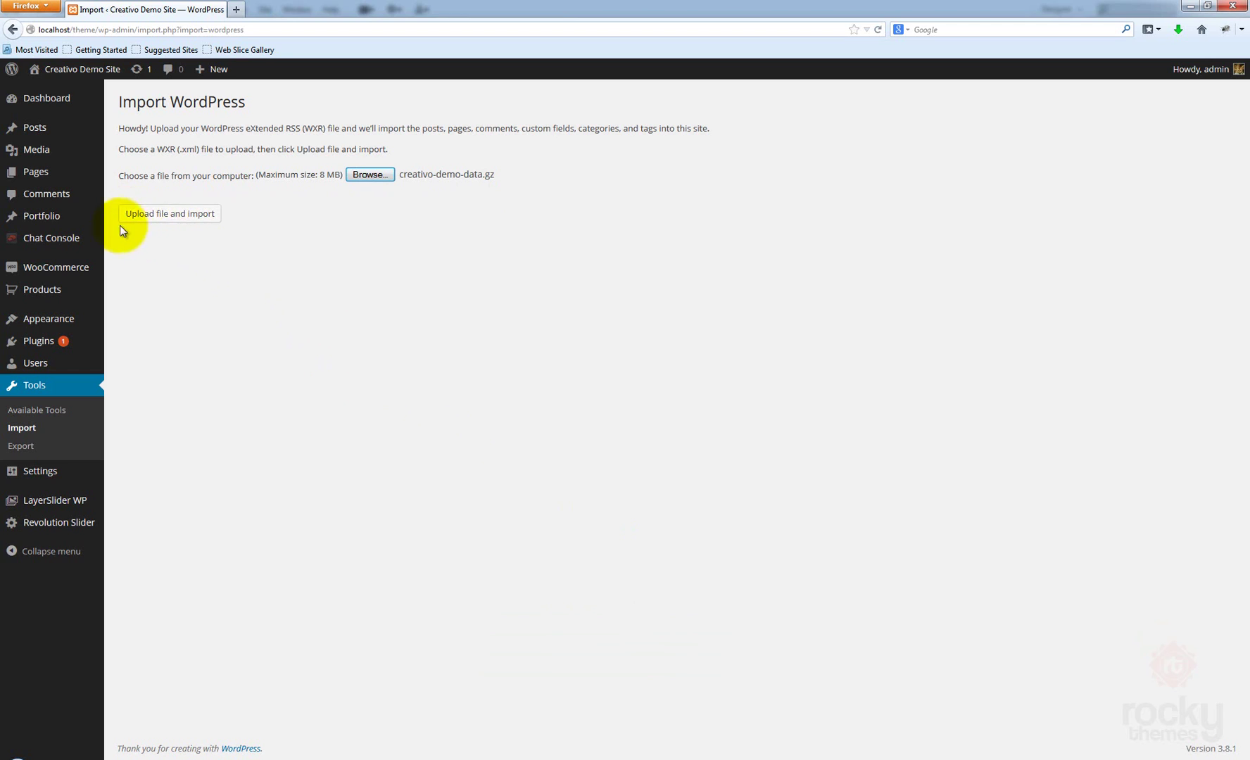
left_click(170, 213)
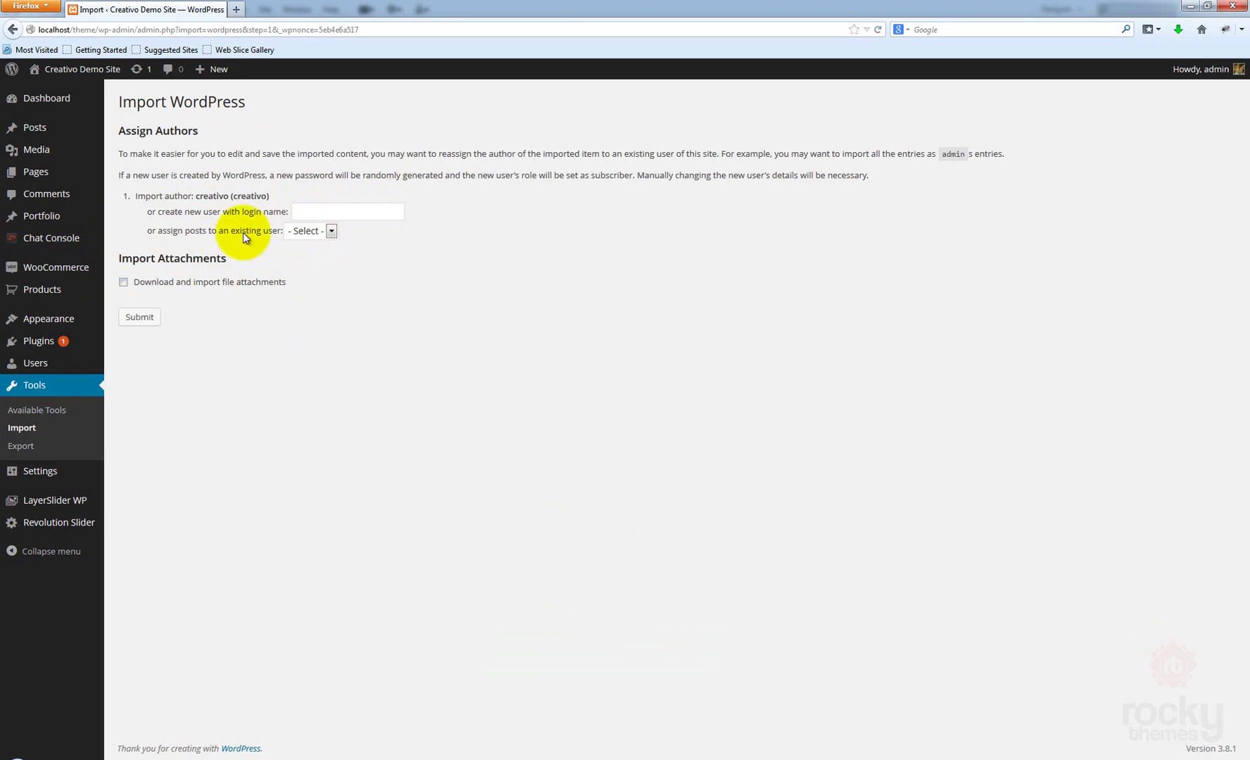
Assign imported posts to admin, enable downloading file attachments, and submit the import
left_click(329, 230)
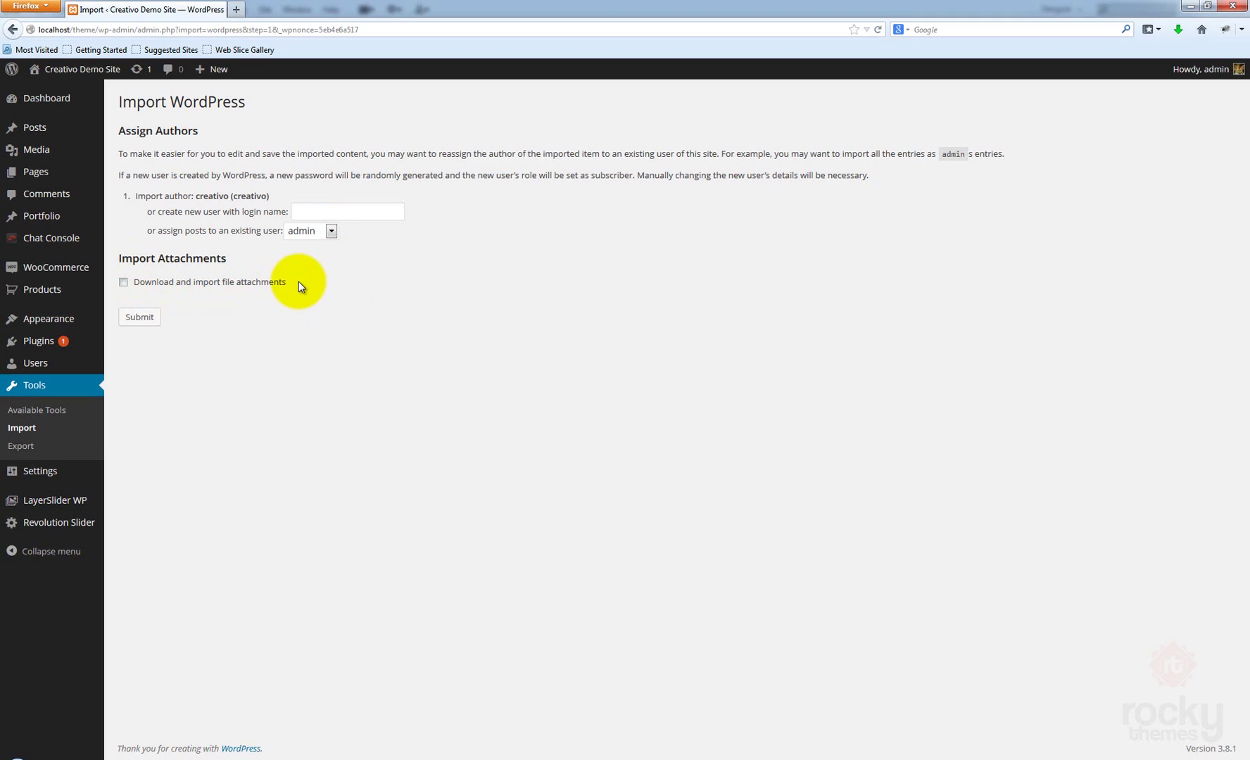
left_click(124, 283)
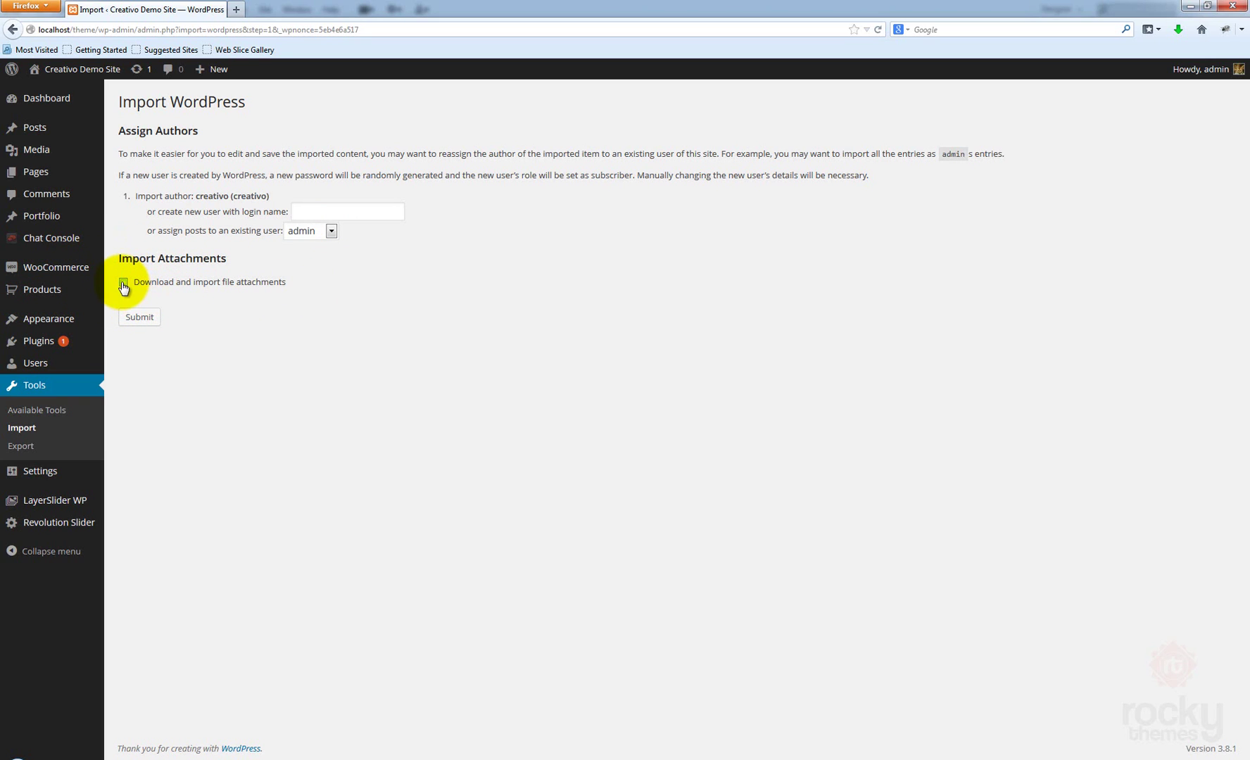
left_click(124, 283)
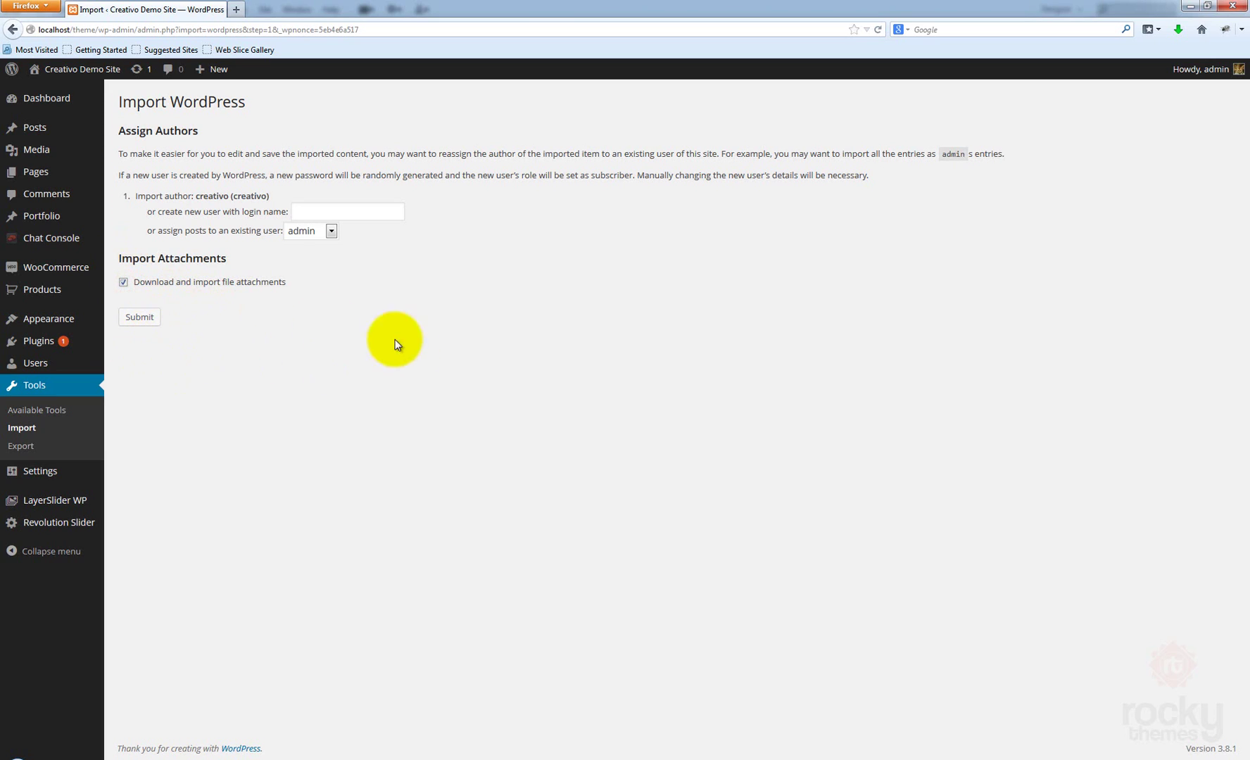
left_click(135, 318)
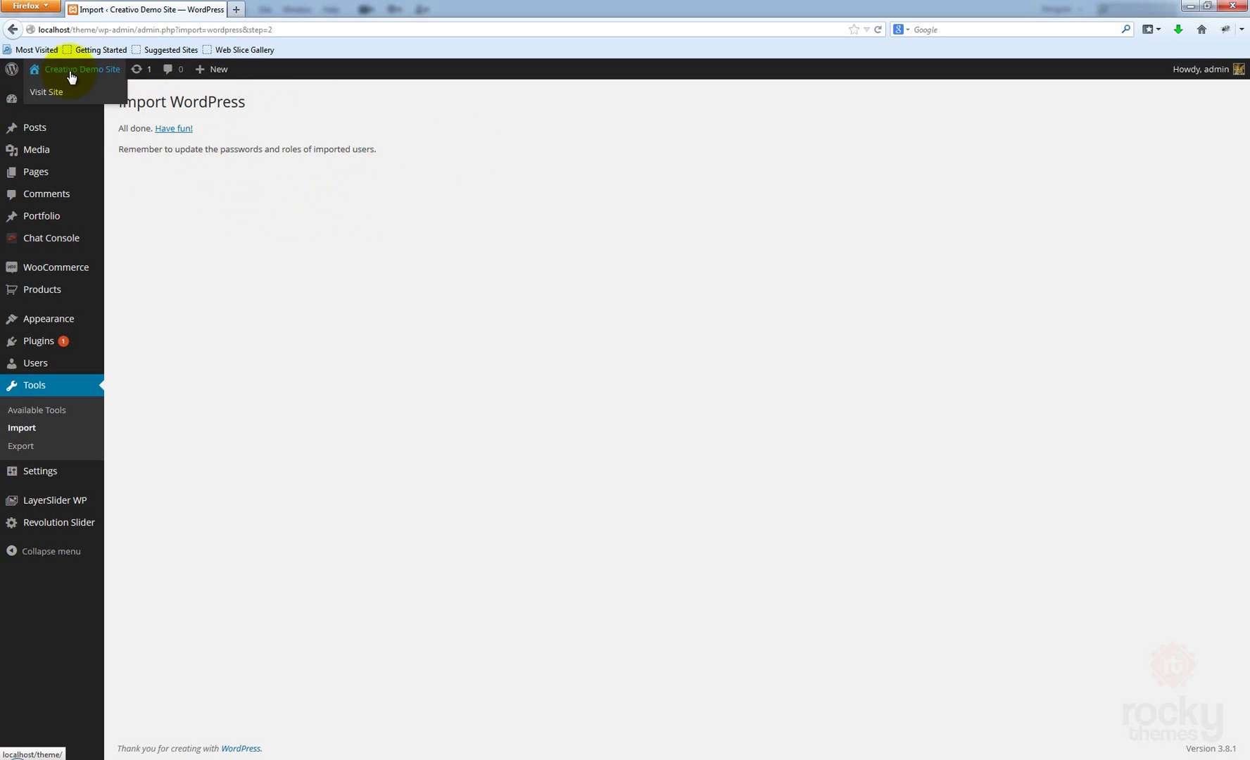
Open the Creativo Demo Site front page via Visit Site in a new tab
right_click(54, 93)
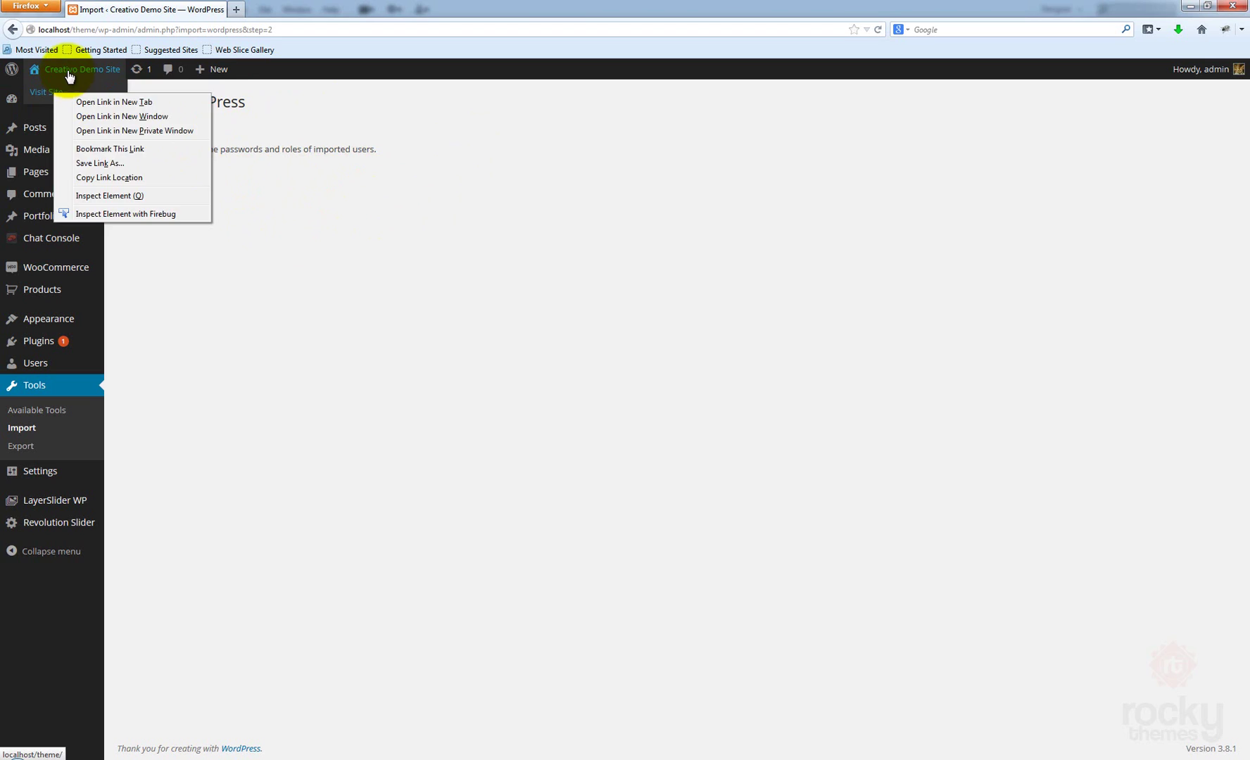
right_click(71, 68)
right_click(50, 96)
left_click(93, 104)
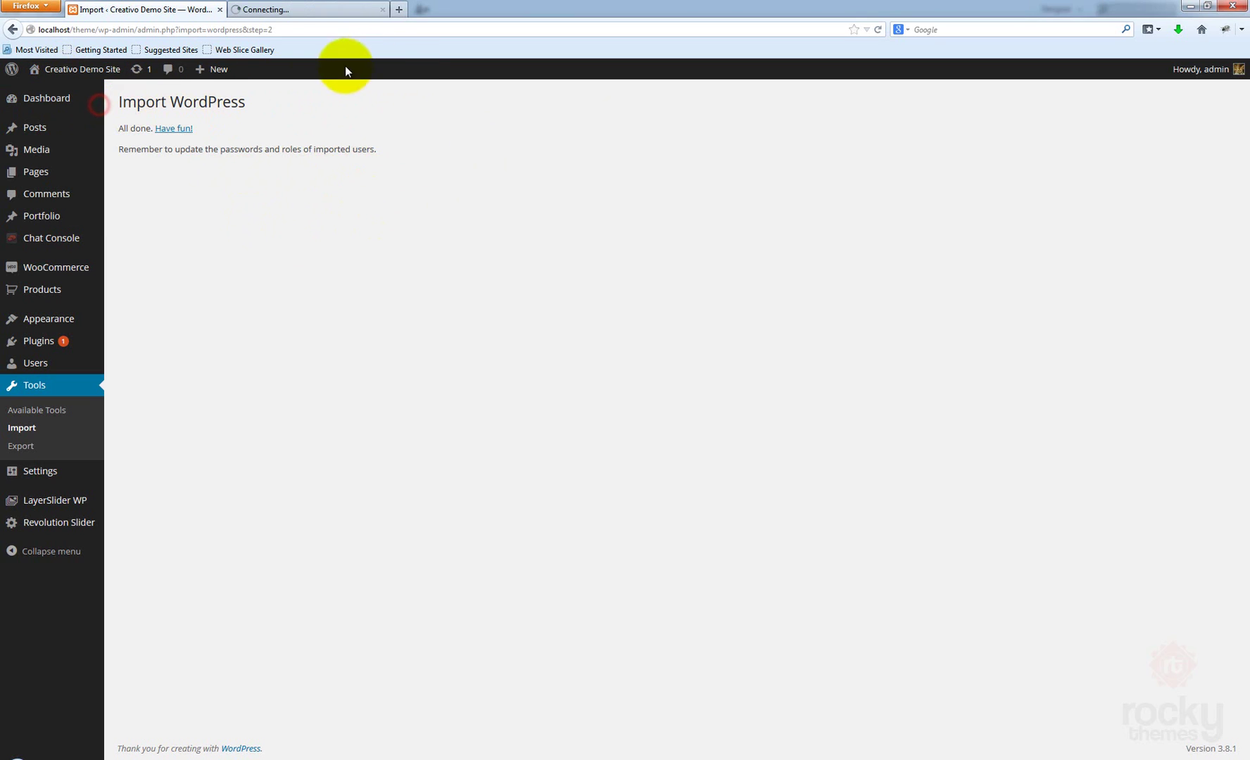
left_click(299, 11)
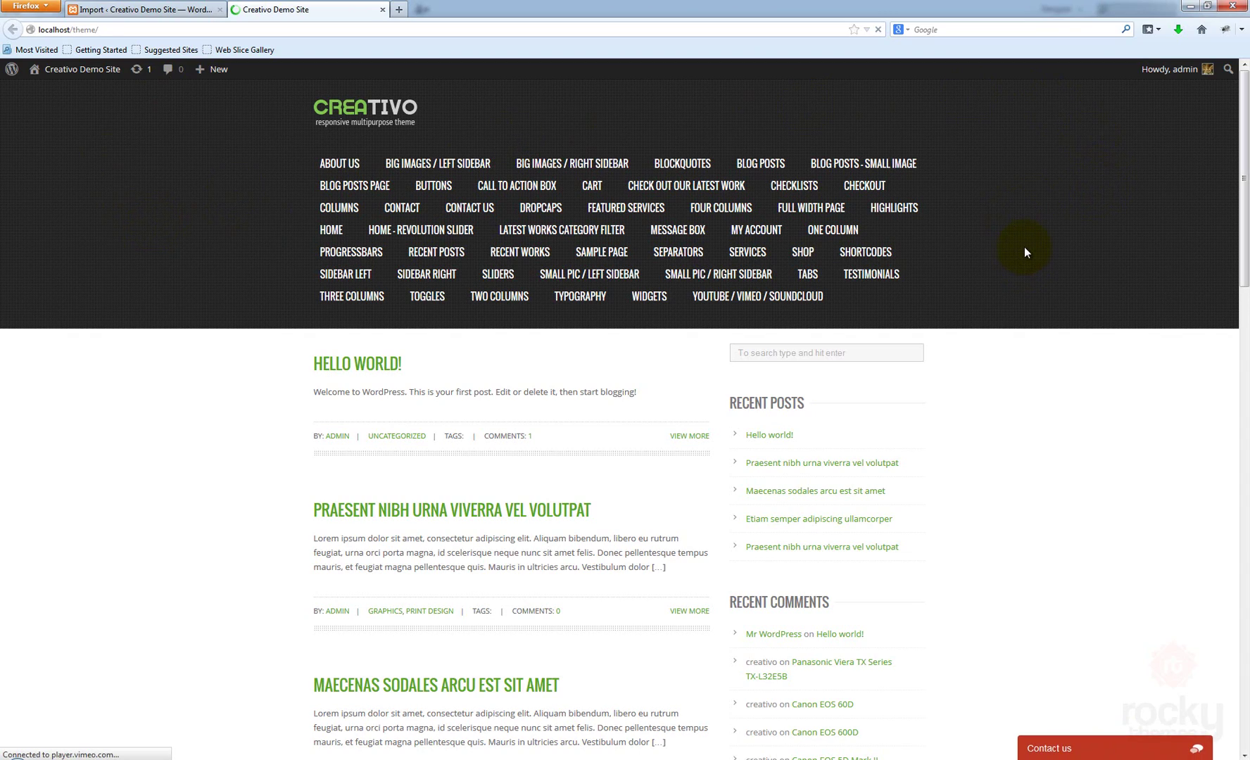
Scroll through the front page to review the imported demo pages and posts
scroll(1024, 252, "down", 7)
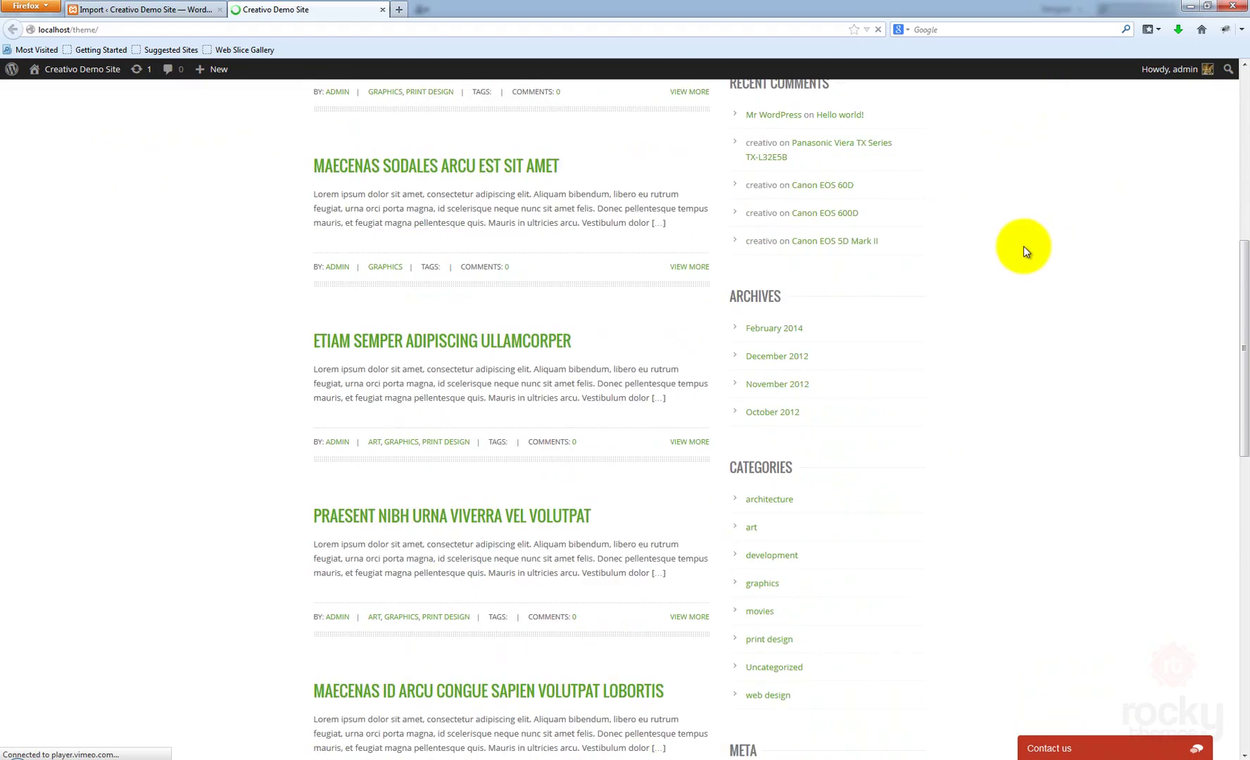
scroll(1024, 246, "up", 7)
scroll(1024, 245, "down", 6)
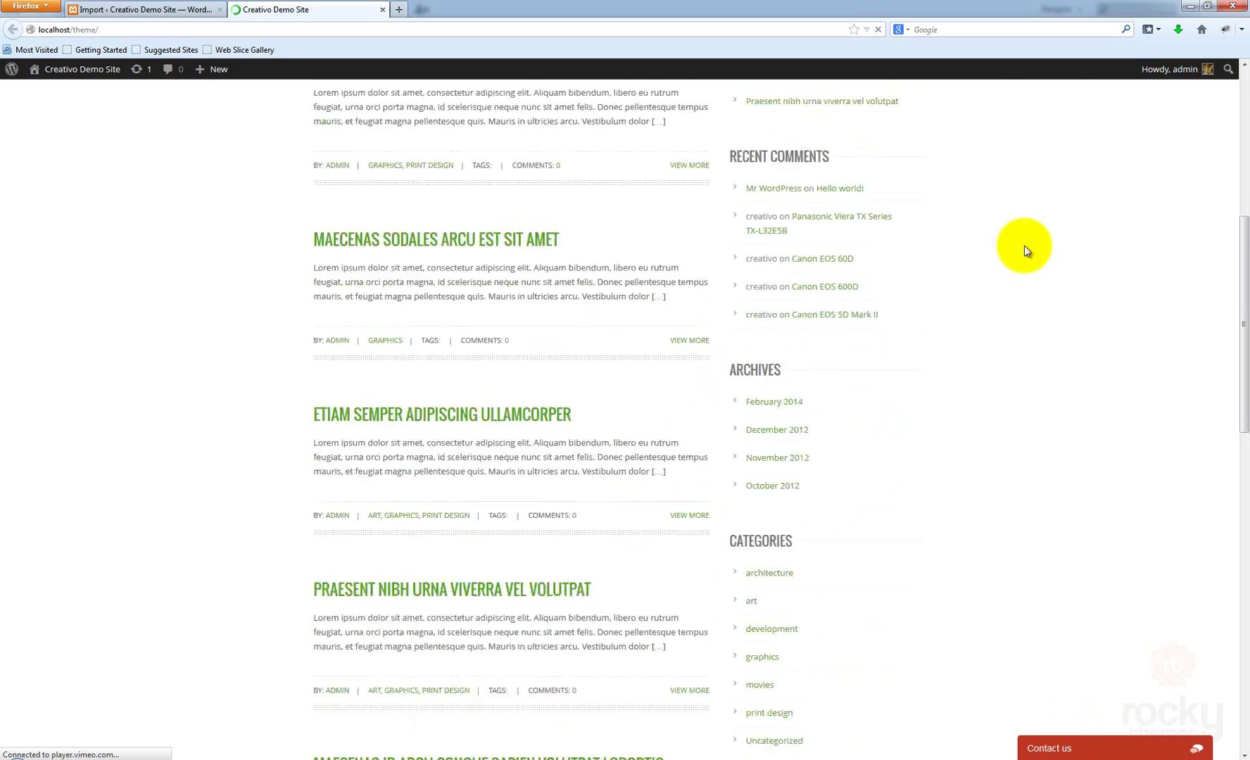
scroll(1025, 248, "down", 13)
scroll(1025, 248, "up", 2)
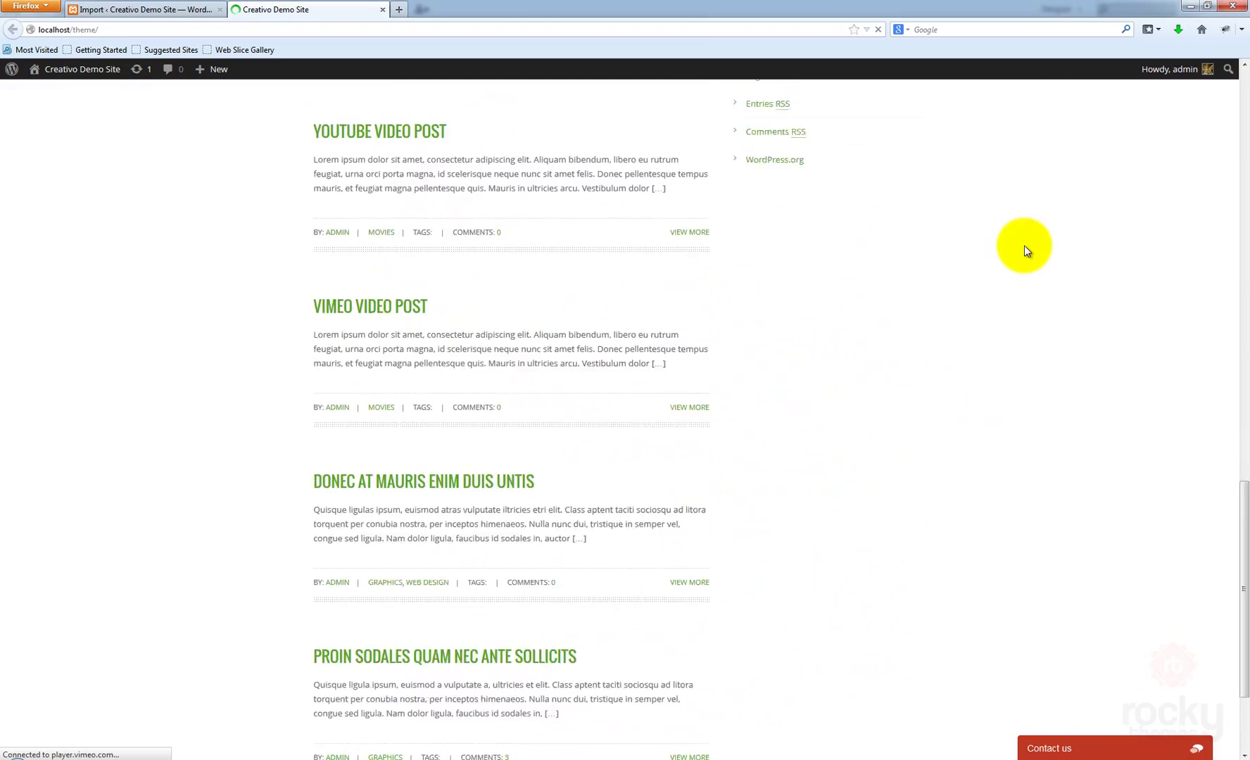
scroll(1025, 245, "up", 12)
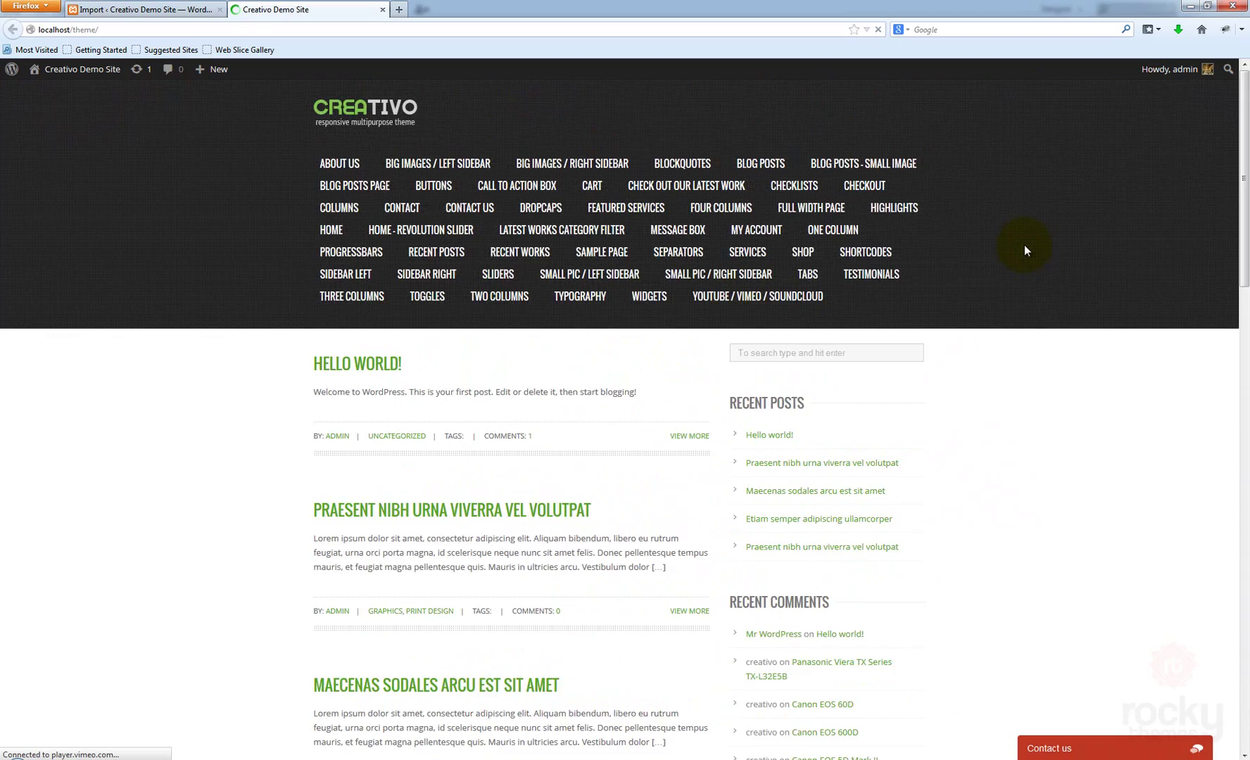
scroll(1025, 248, "down", 15)
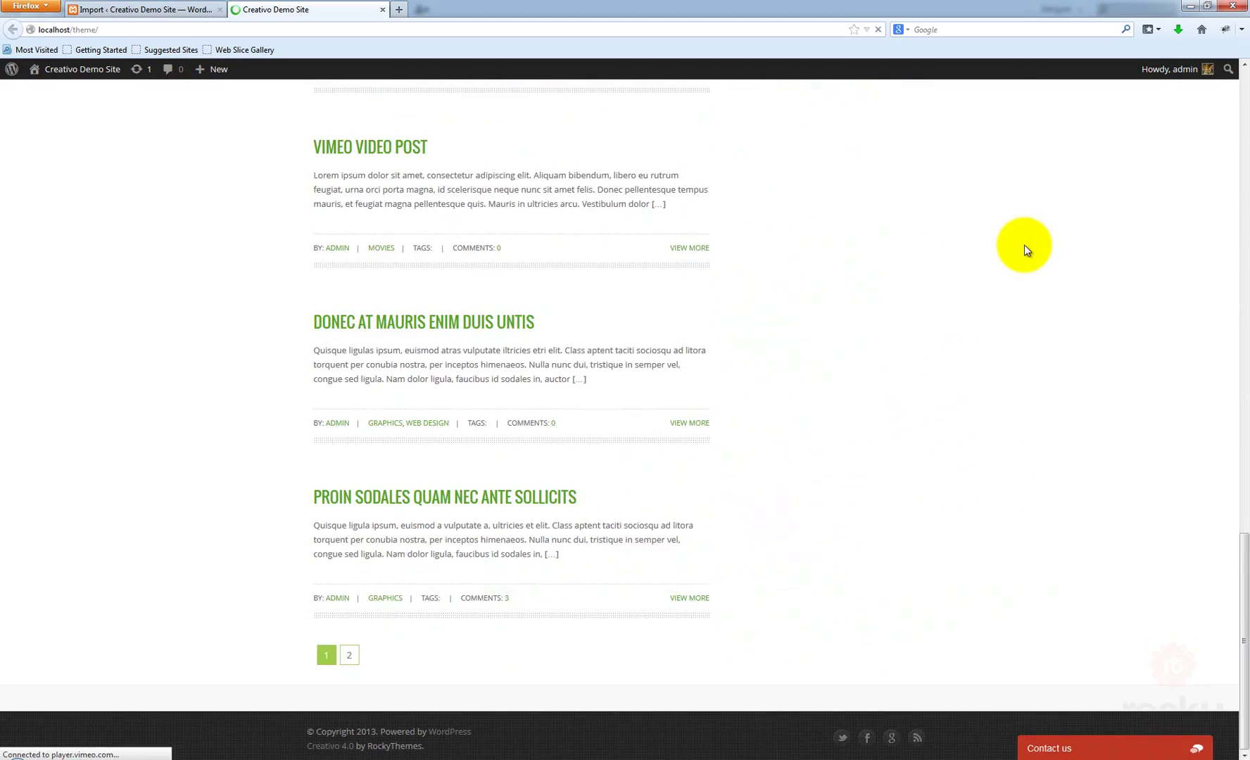
scroll(1024, 245, "up", 15)
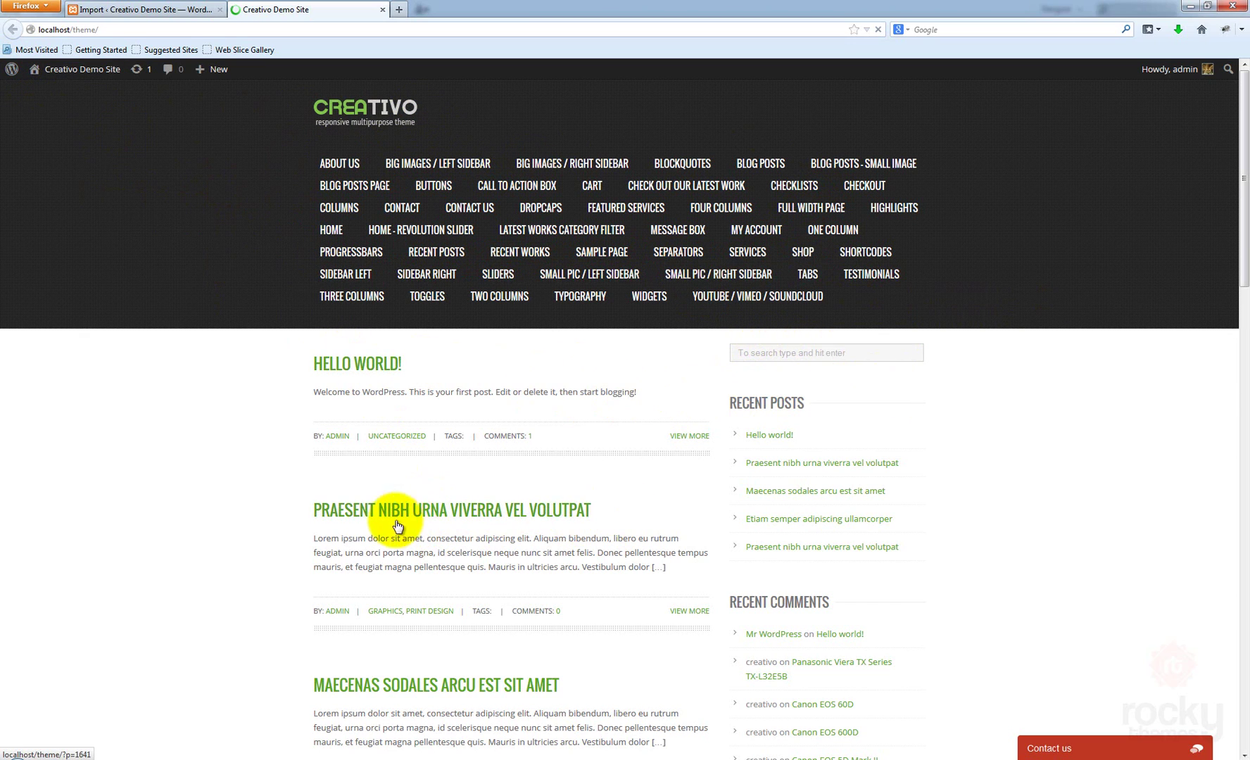
left_click(552, 511)
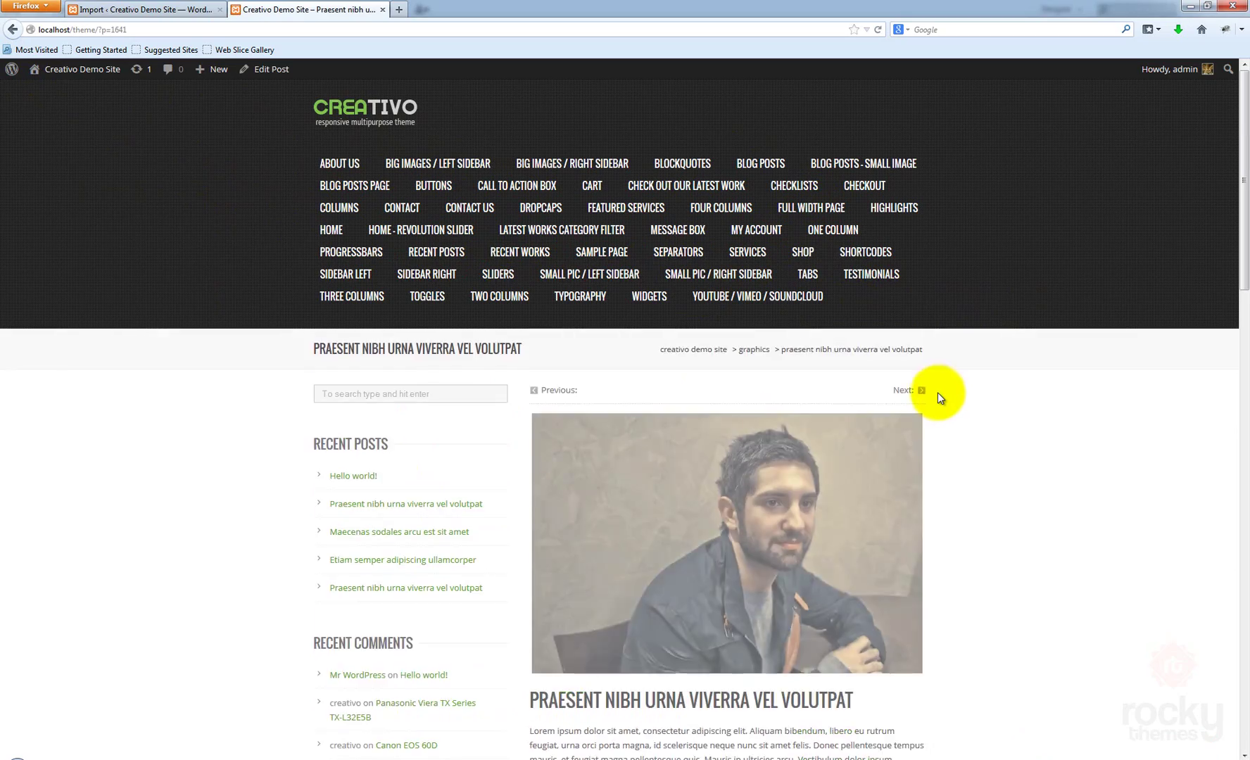
scroll(938, 392, "down", 4)
scroll(938, 391, "down", 10)
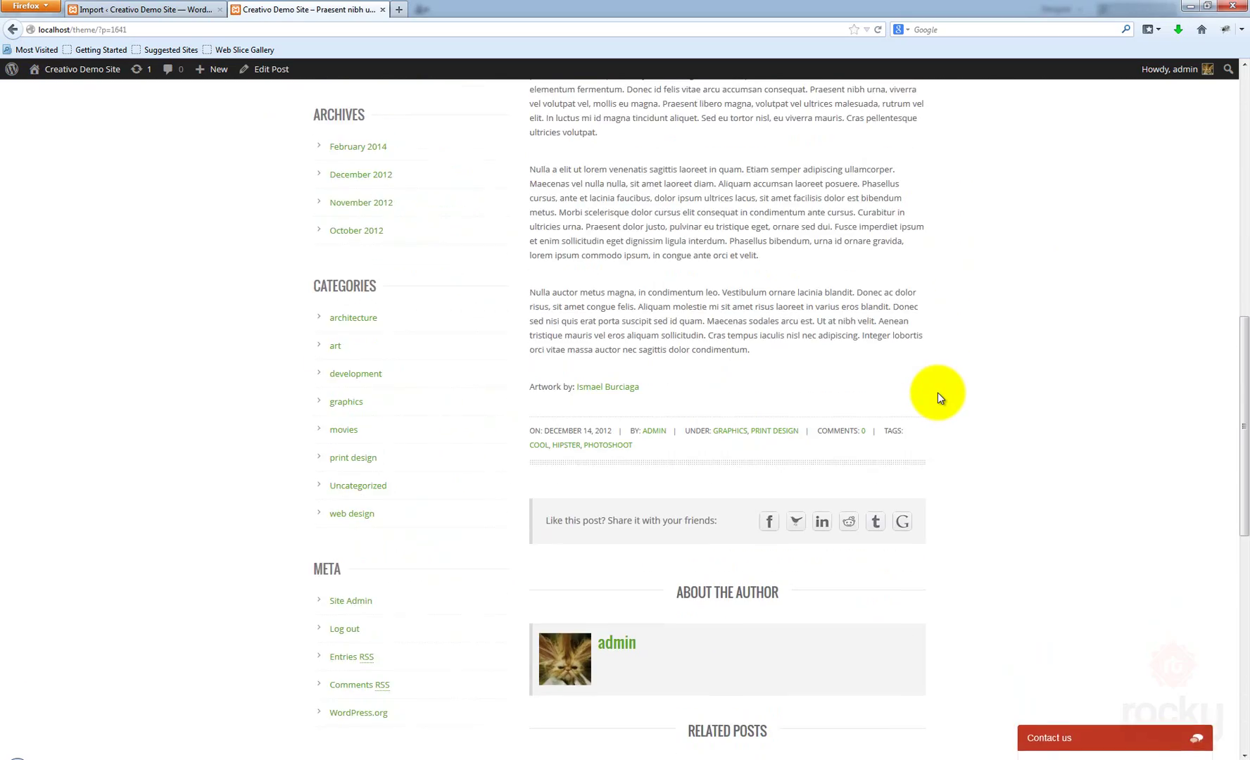
scroll(938, 391, "down", 4)
scroll(937, 391, "up", 15)
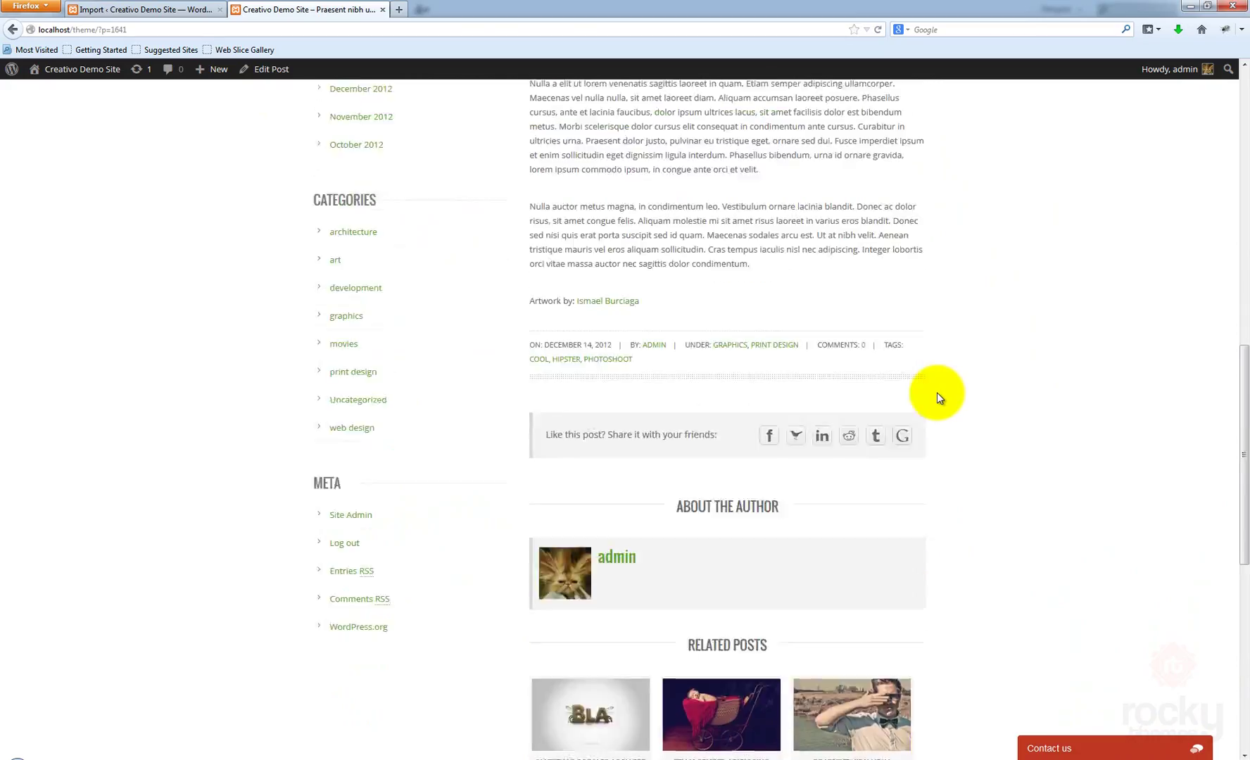
scroll(937, 391, "up", 2)
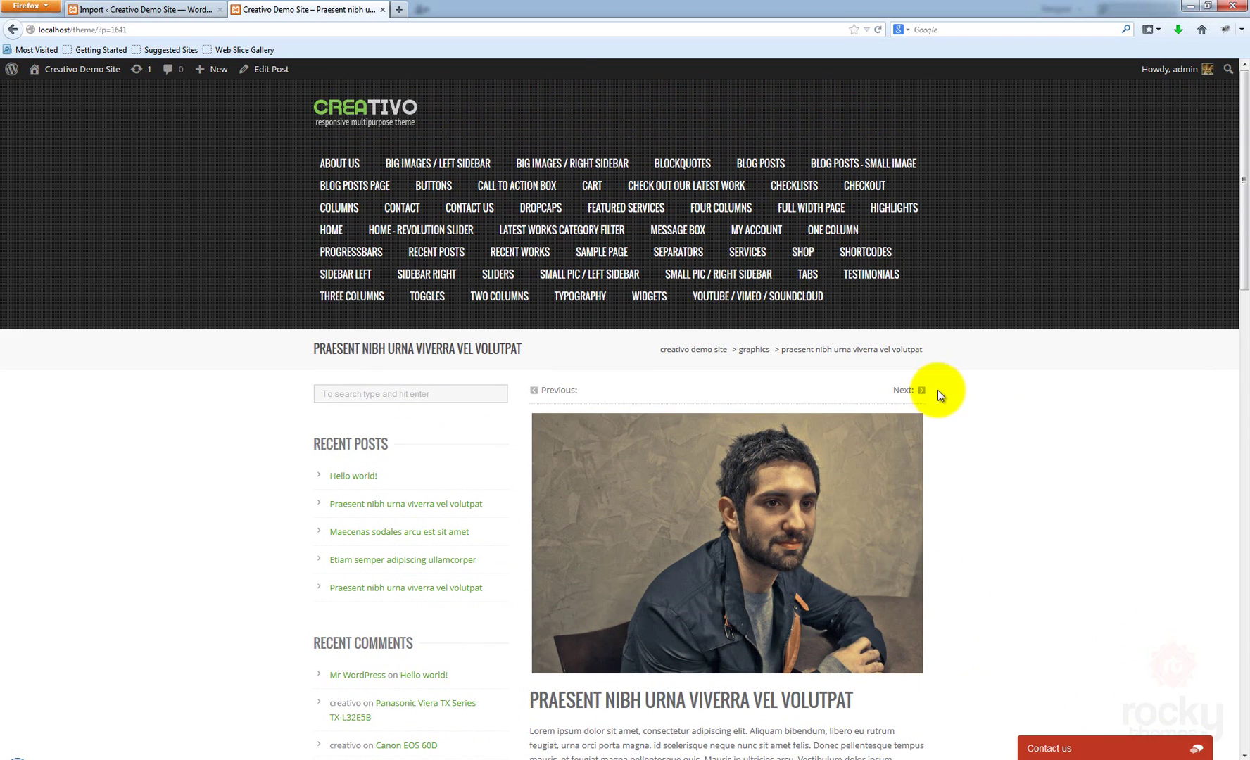
left_click(348, 119)
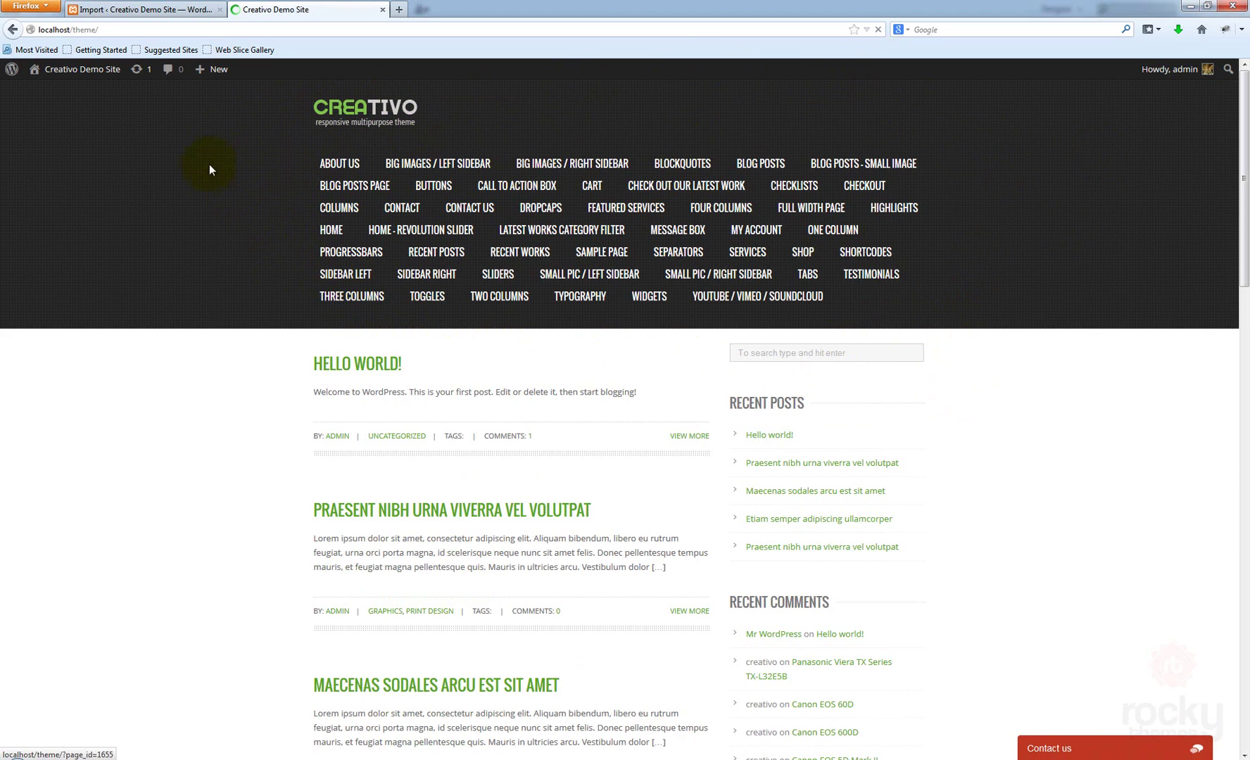
Close the demo site tab and go to the Appearance > Menus editor
left_click(382, 9)
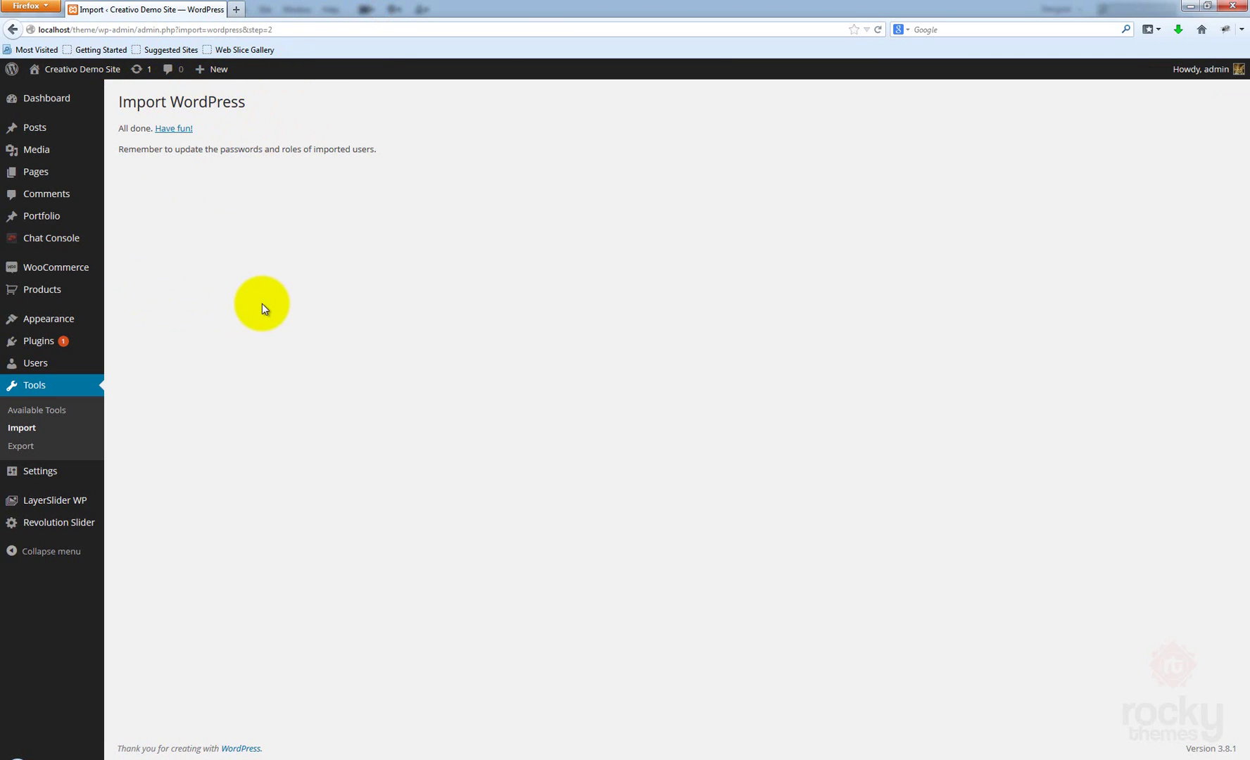
mouse_move(70, 319)
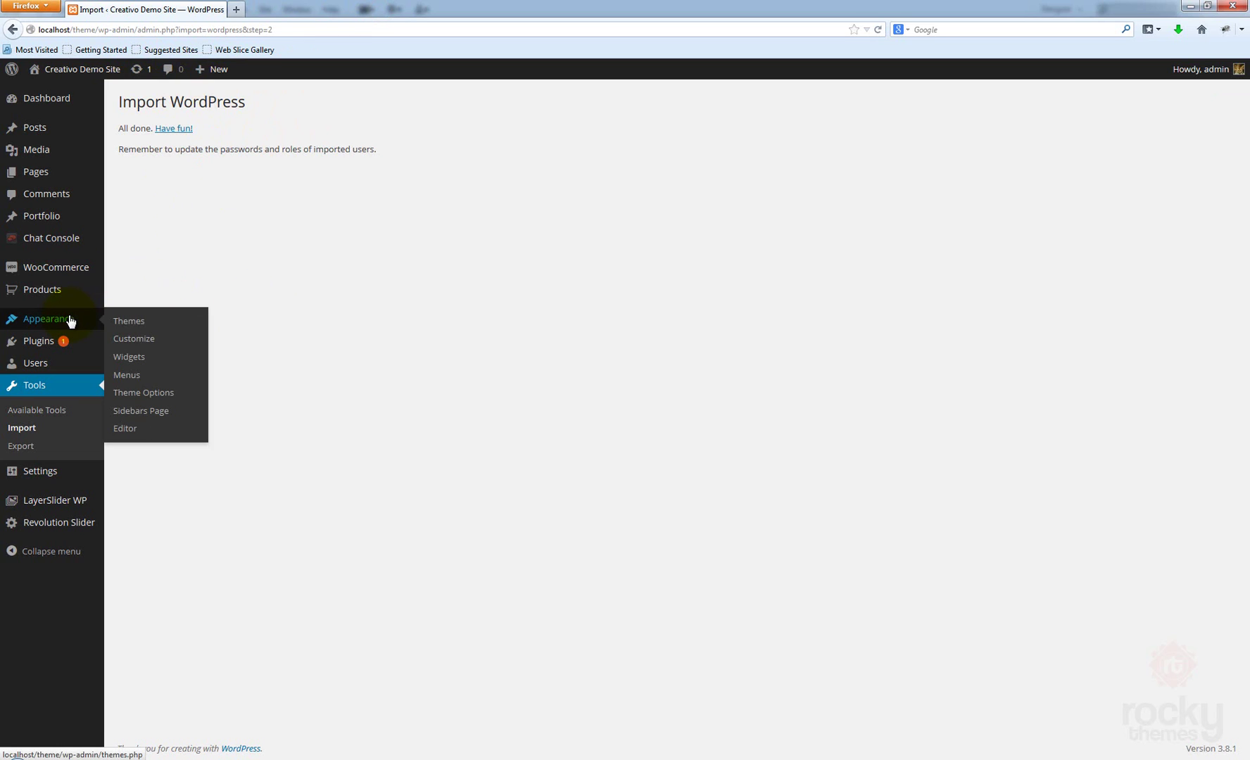
left_click(140, 378)
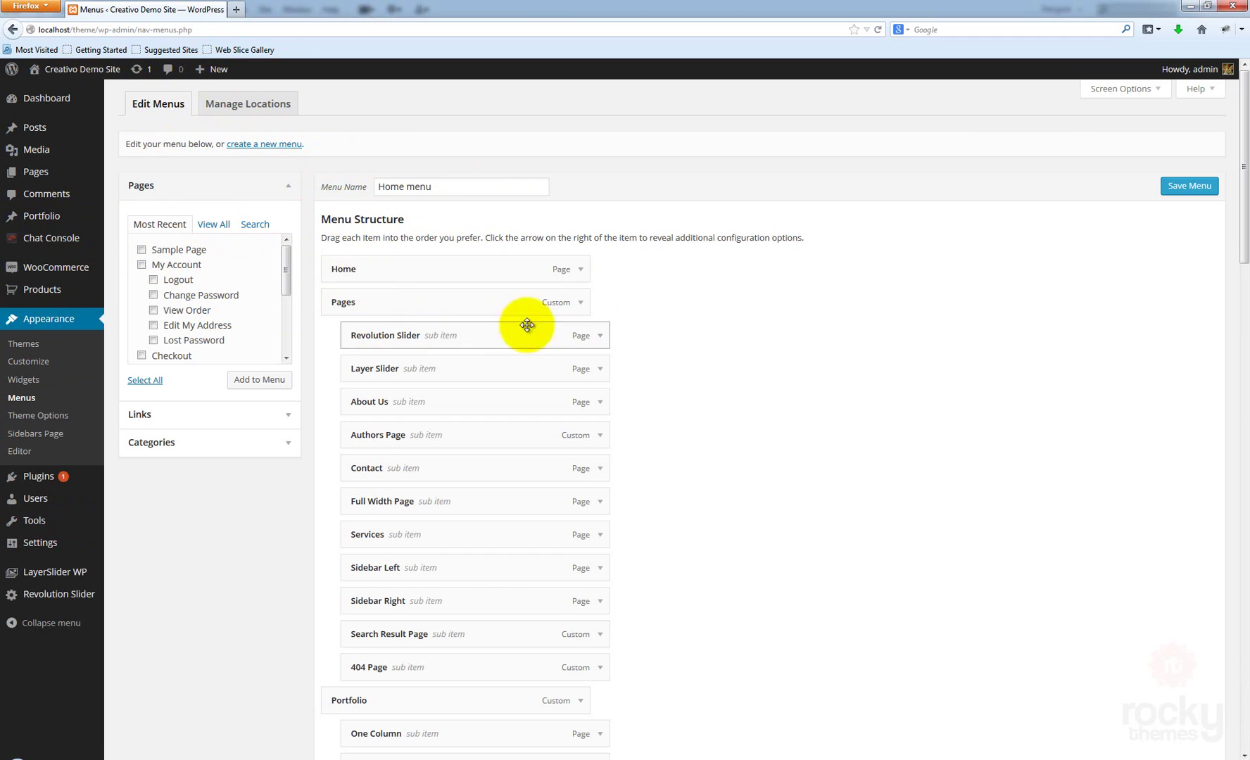
Tick Primary Menu under Theme locations for the Home menu and save it
scroll(463, 242, "down", 3)
scroll(463, 243, "down", 3)
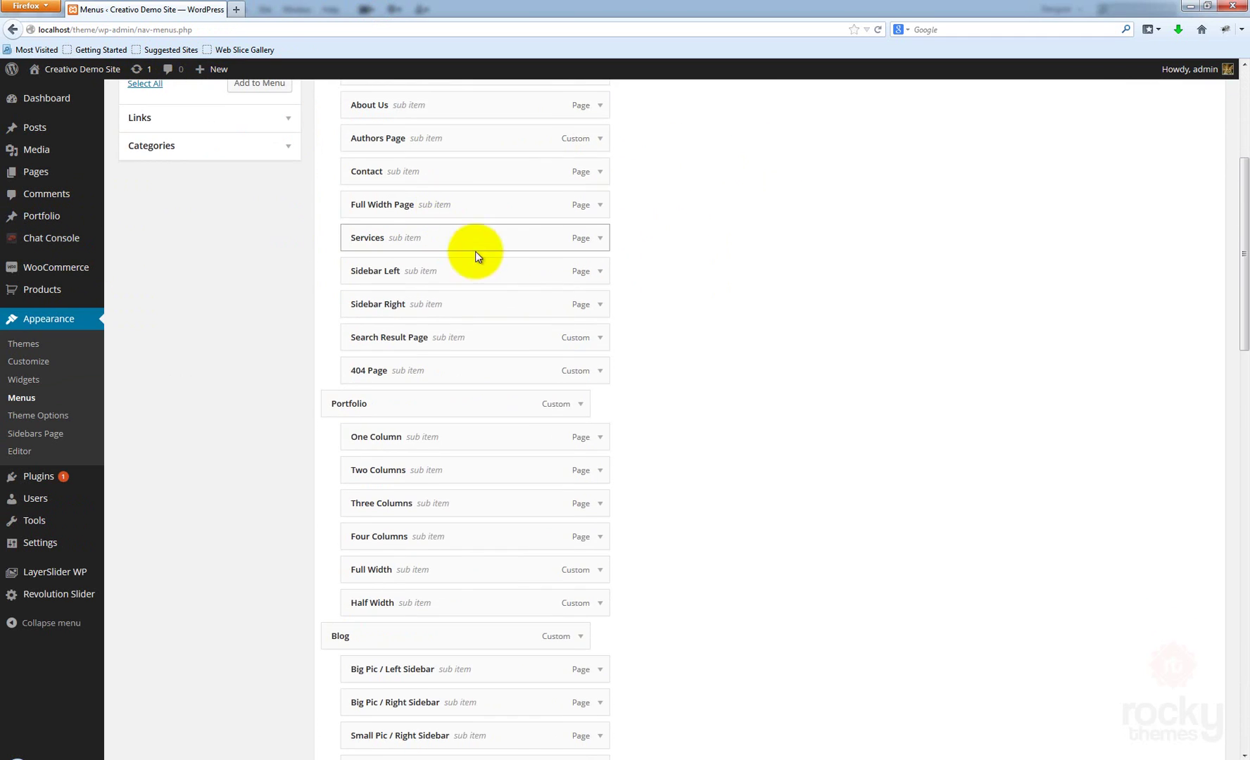
scroll(474, 257, "up", 6)
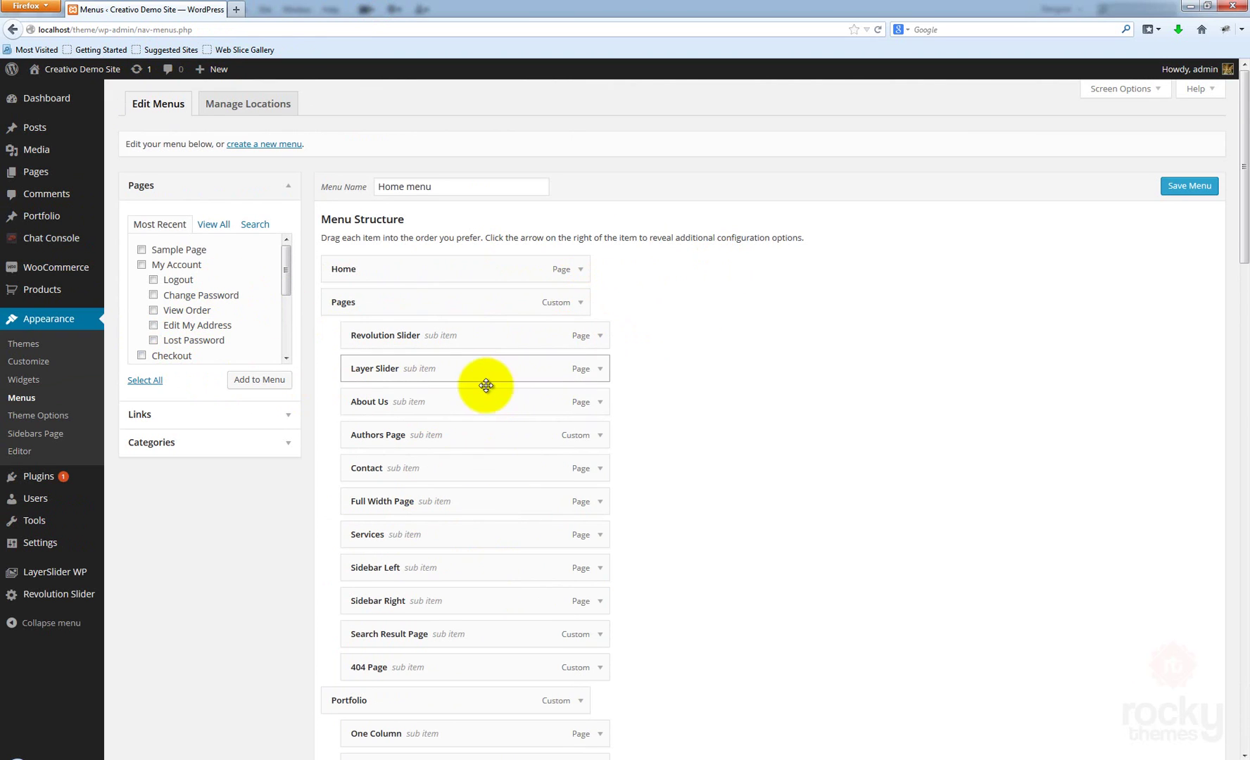
scroll(485, 387, "down", 3)
scroll(465, 388, "up", 3)
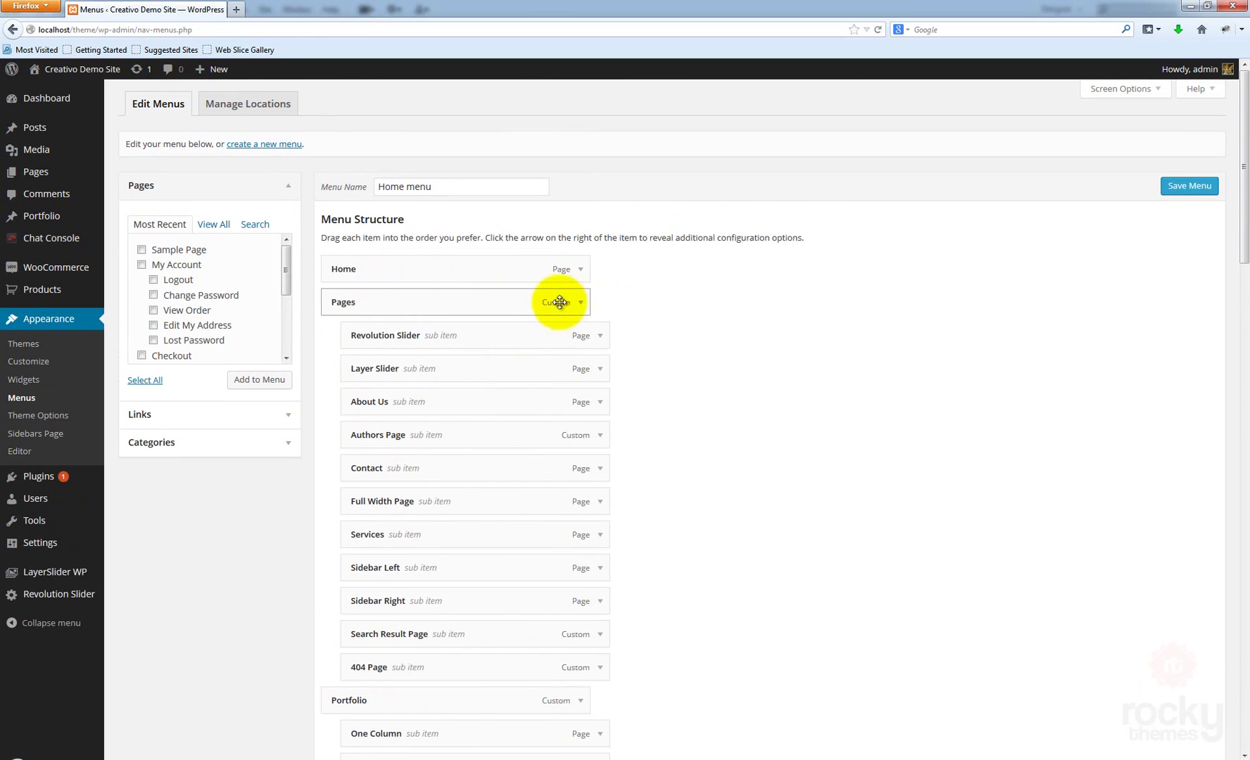
scroll(674, 441, "down", 1)
scroll(633, 408, "down", 2)
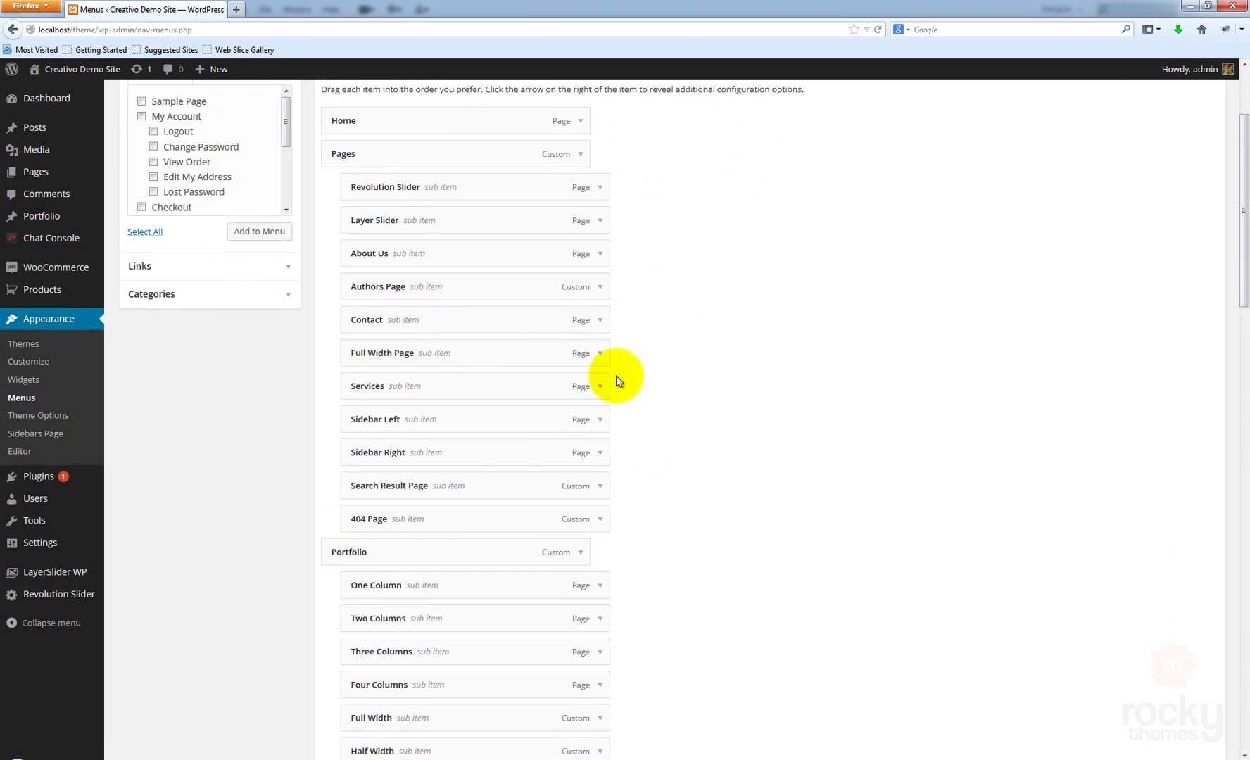
scroll(605, 412, "down", 2)
scroll(612, 352, "up", 4)
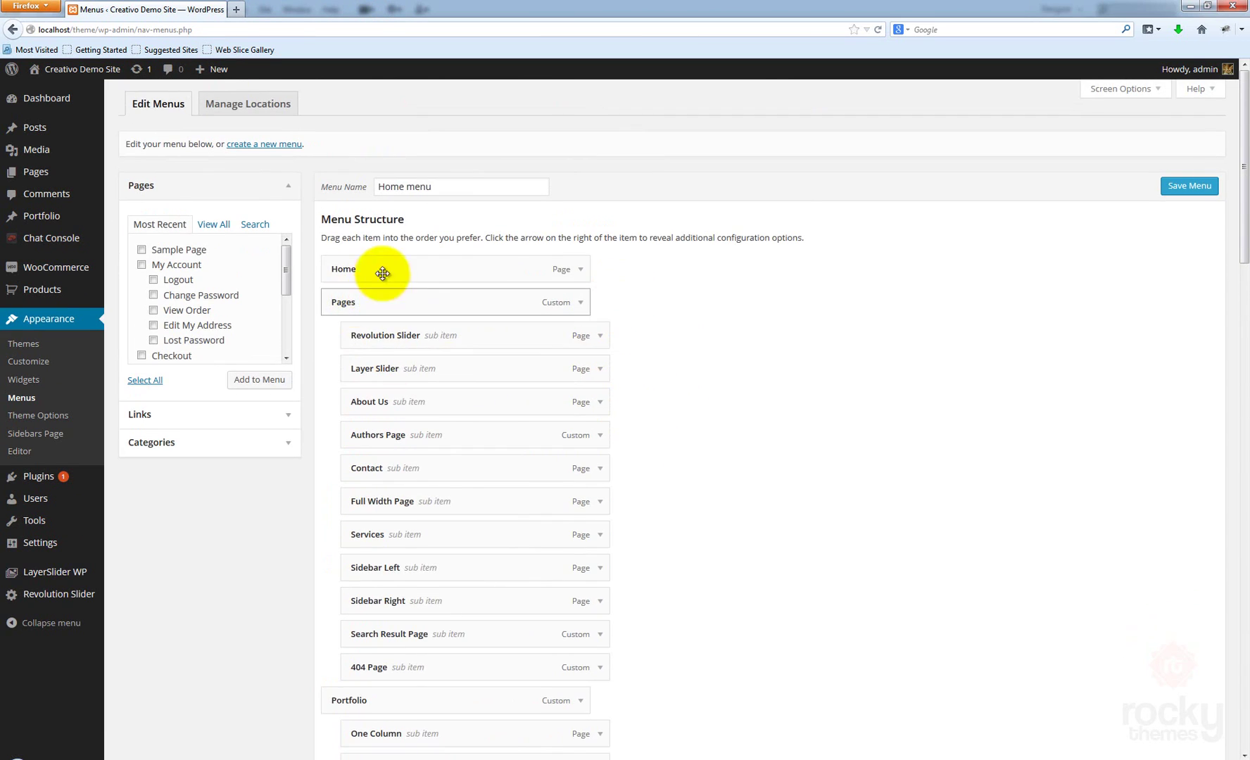
scroll(650, 348, "down", 8)
scroll(648, 347, "up", 5)
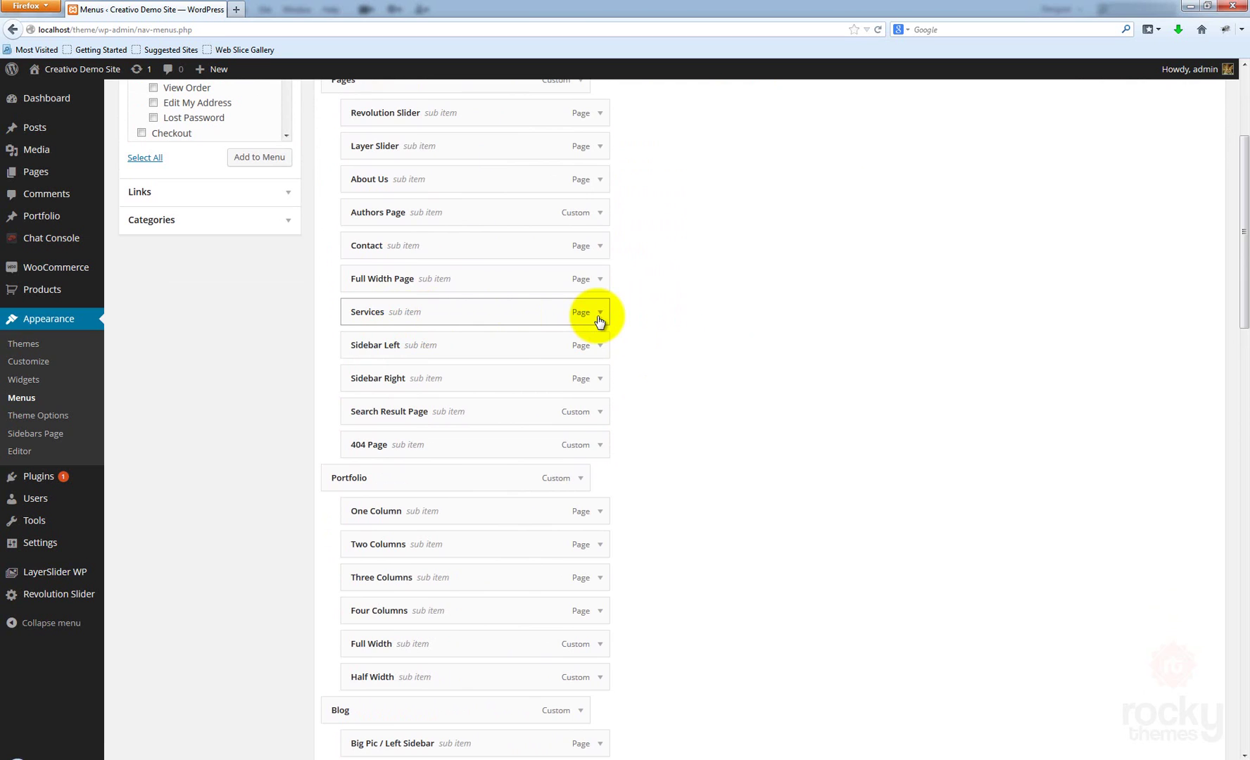
scroll(809, 380, "down", 5)
scroll(696, 365, "down", 19)
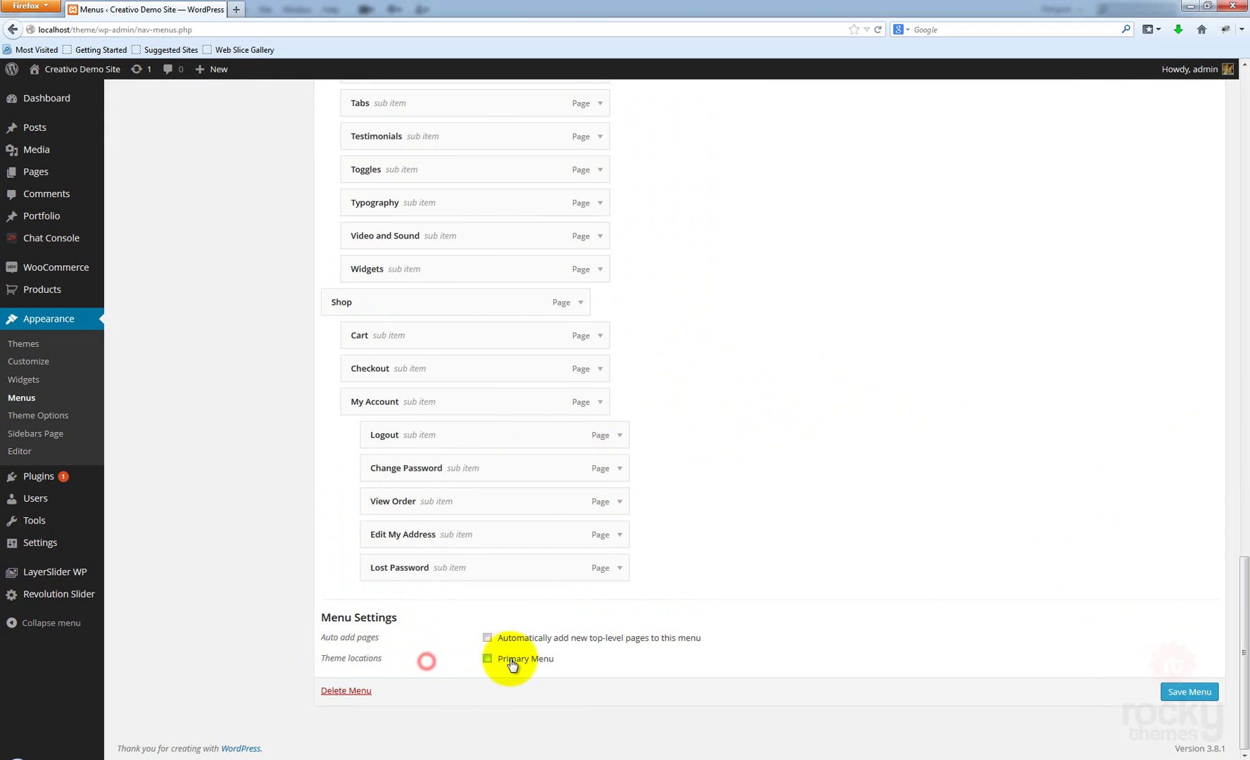
left_click(488, 662)
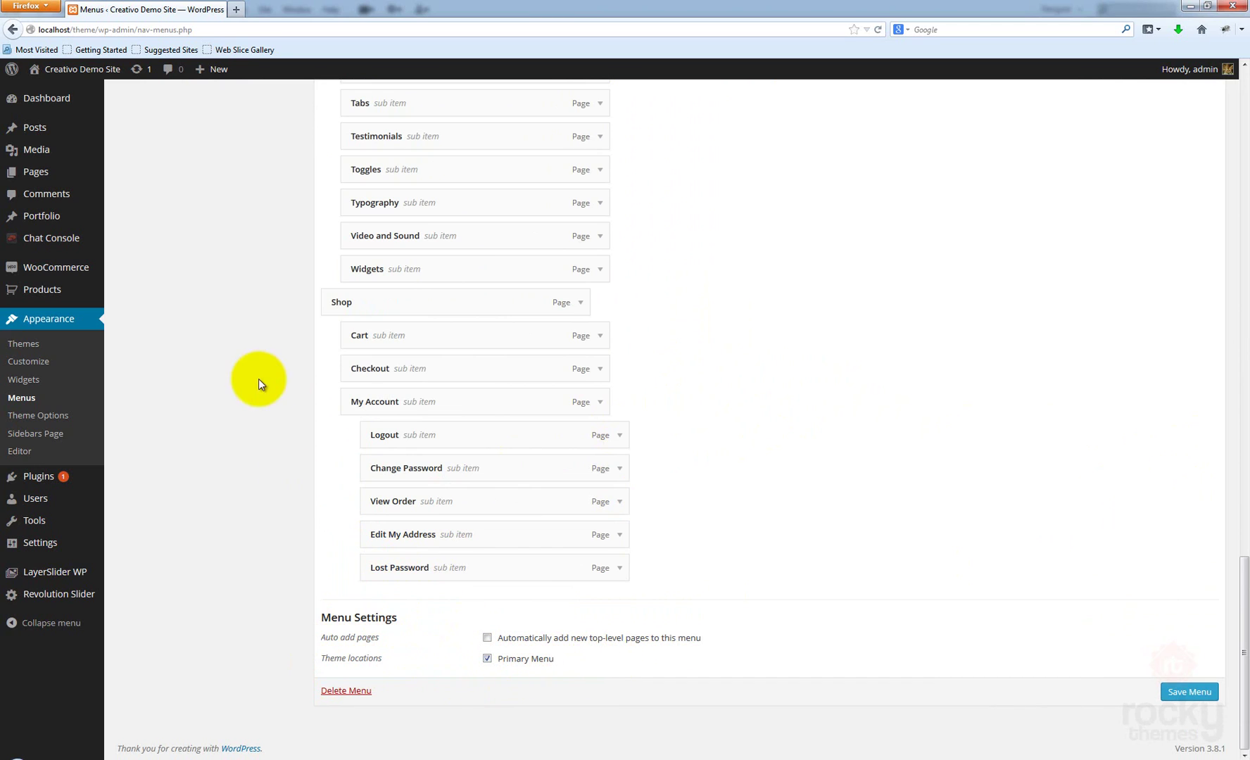
left_click(1190, 692)
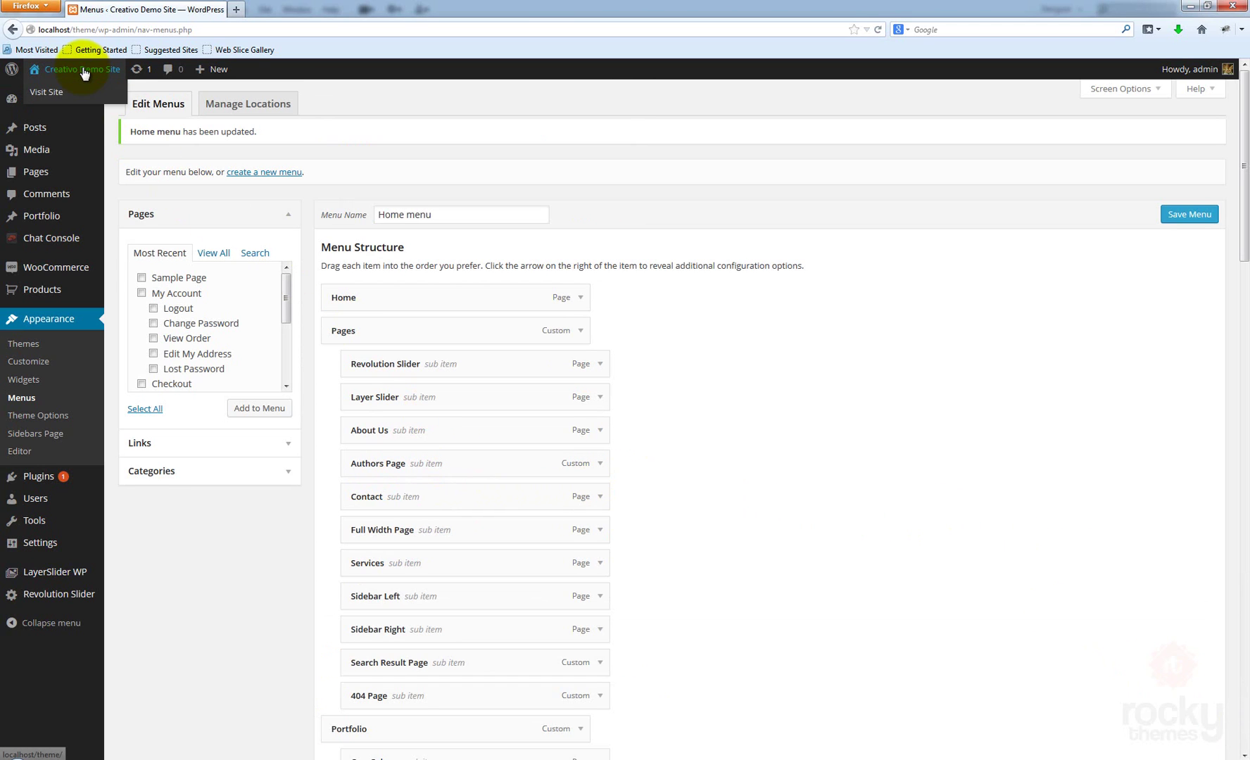
Open the Creativo Demo Site in a new tab and browse its blog post front page
right_click(83, 74)
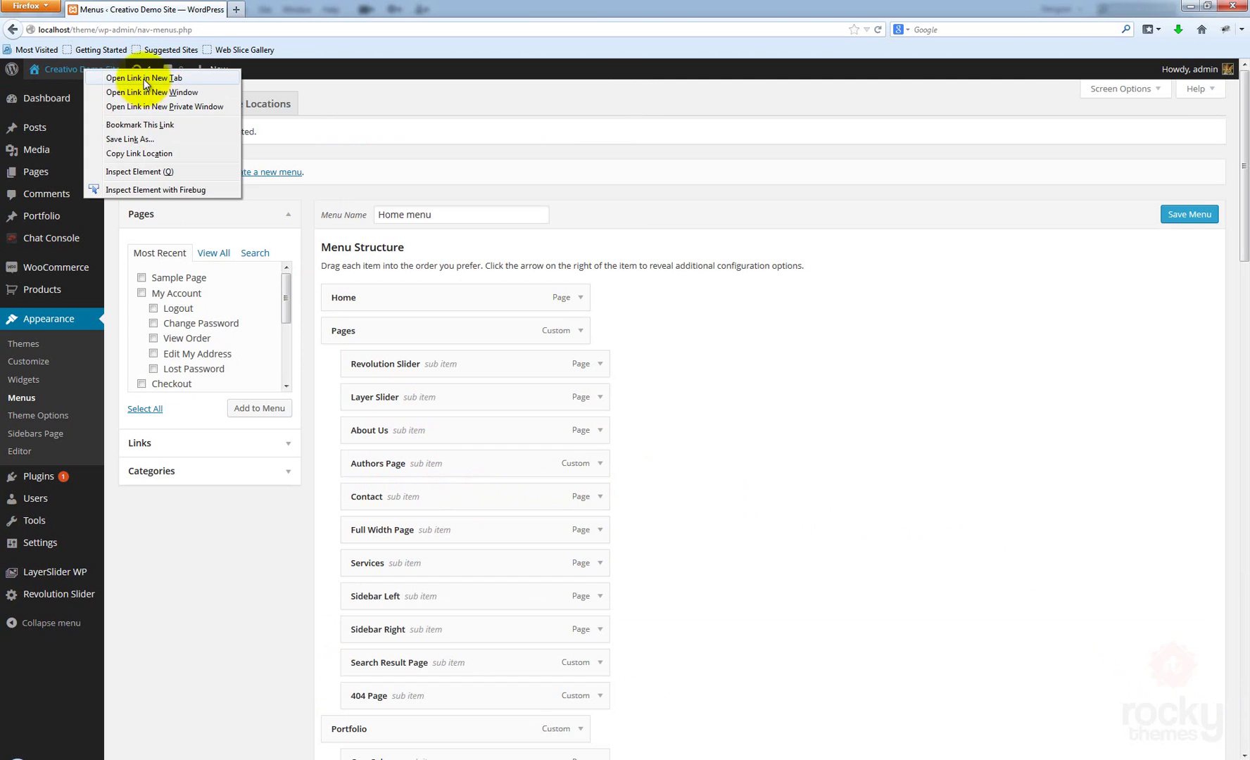
left_click(145, 79)
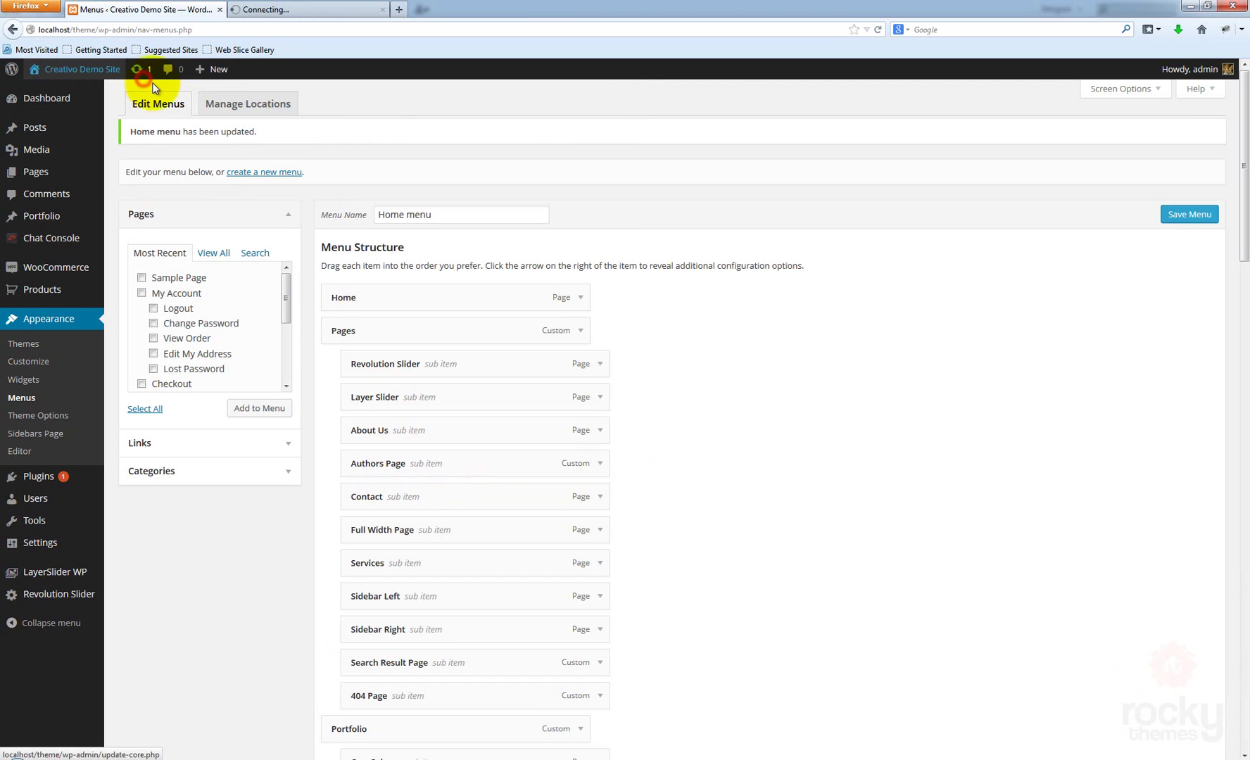
left_click(298, 13)
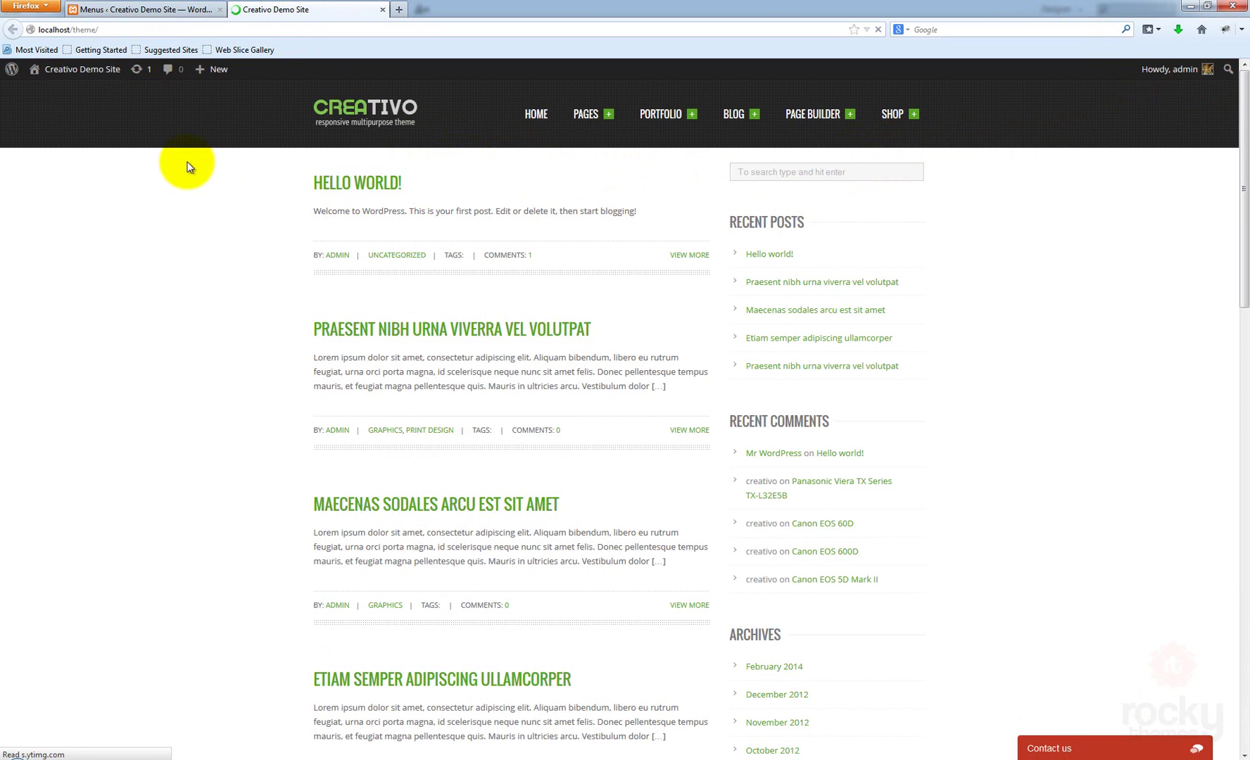
scroll(977, 194, "down", 15)
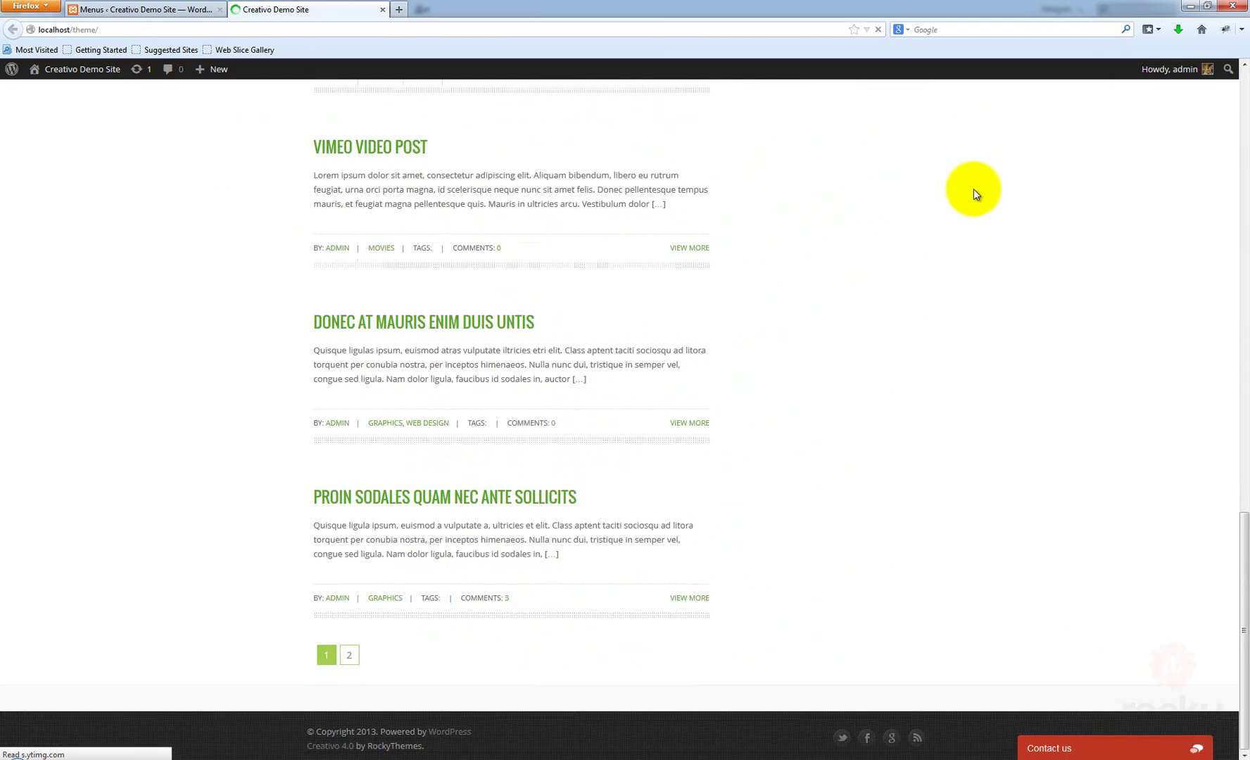
scroll(973, 190, "up", 15)
scroll(974, 187, "down", 15)
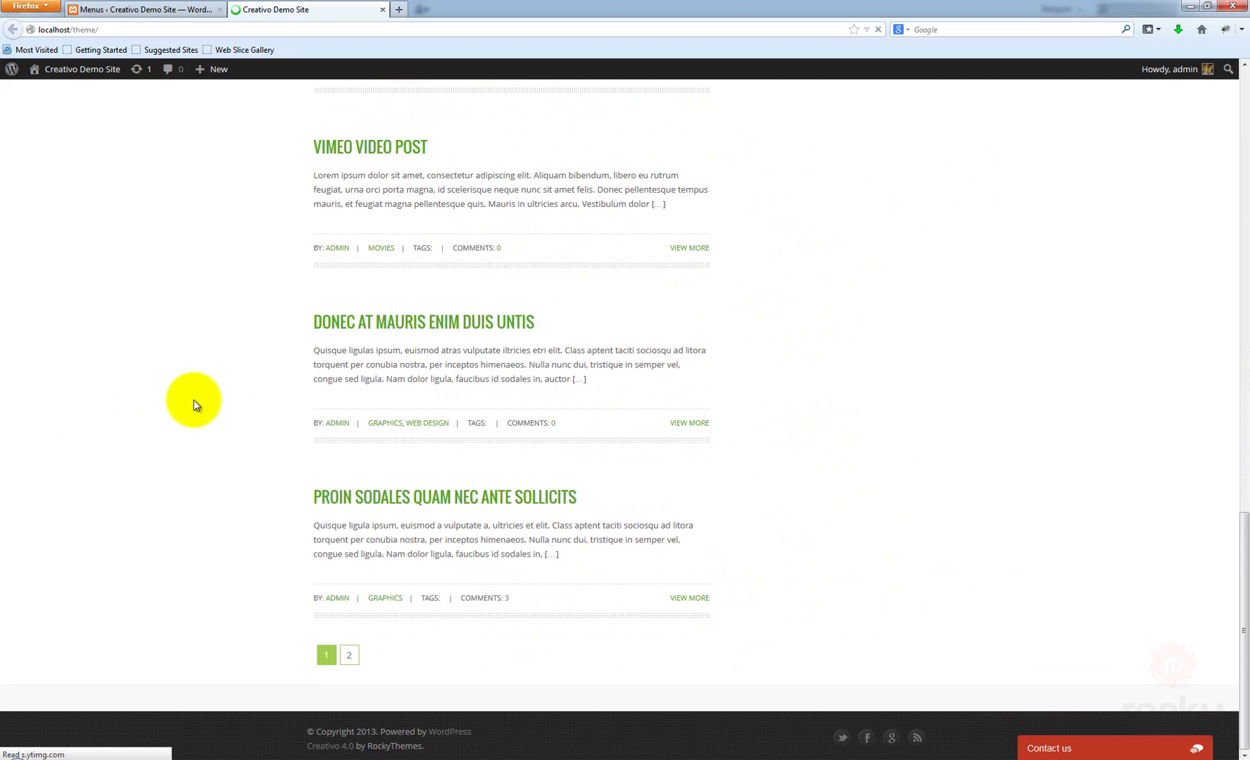
scroll(194, 399, "up", 15)
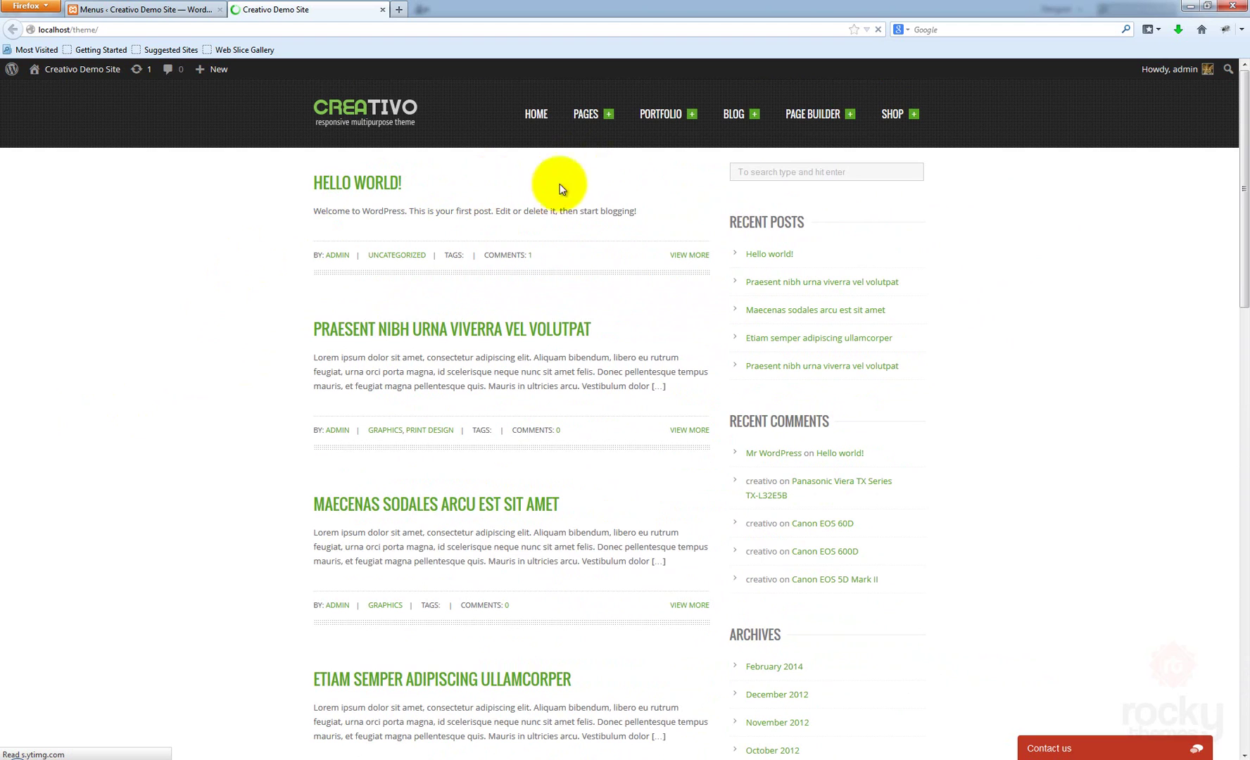
Return to the admin tab and go to Settings > Reading
left_click(116, 14)
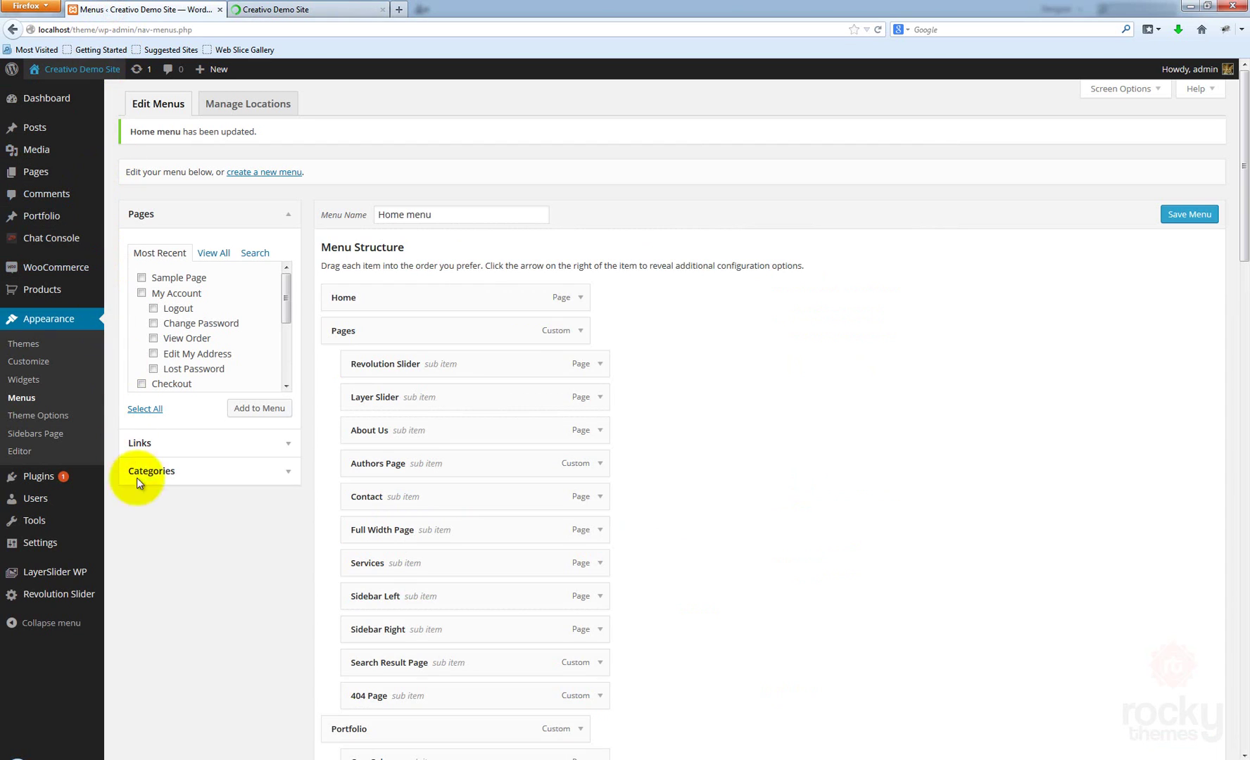
mouse_move(51, 547)
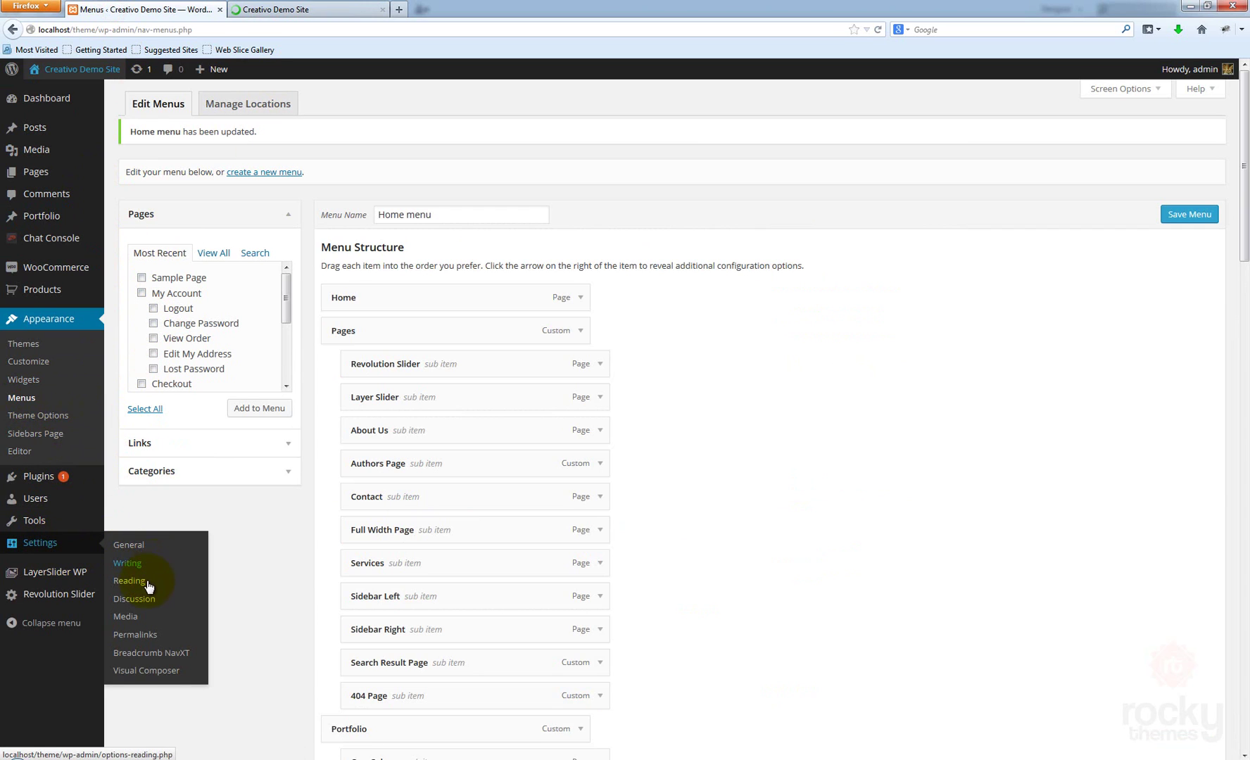
left_click(141, 586)
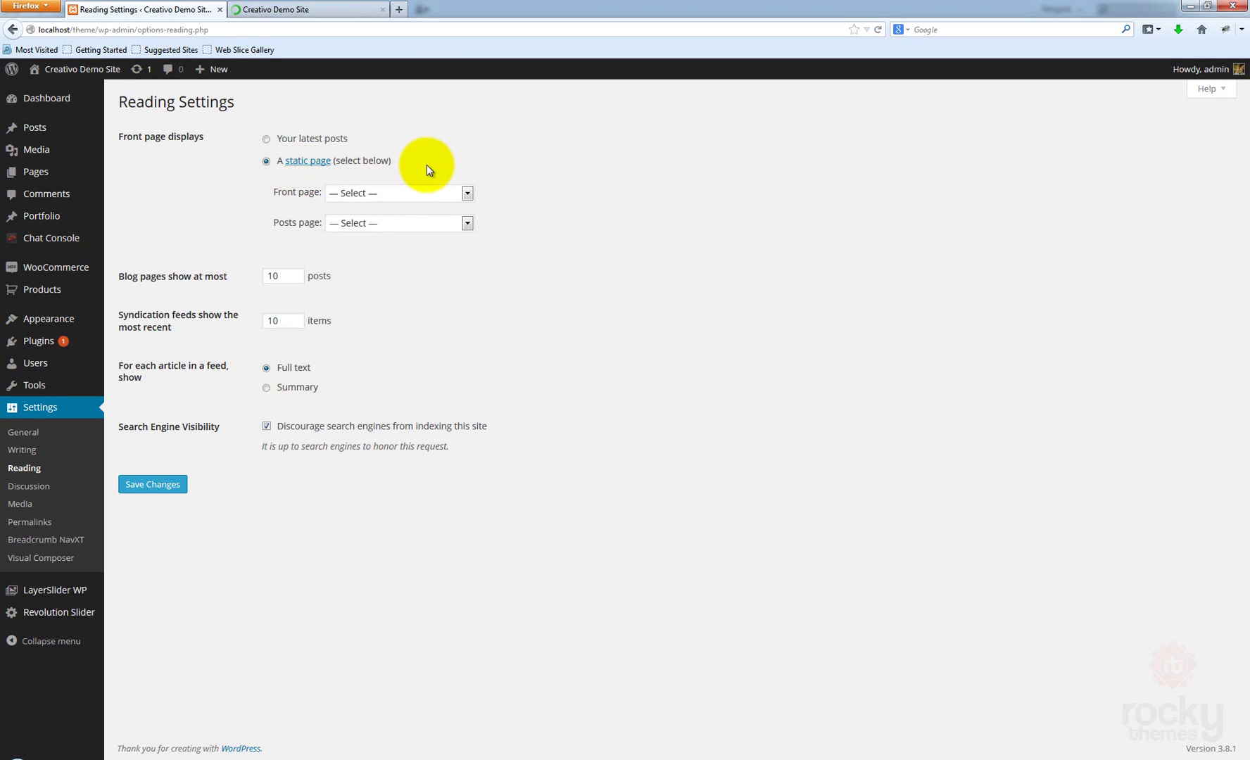
Set the front page to the static page Home and save the reading settings
left_click(384, 197)
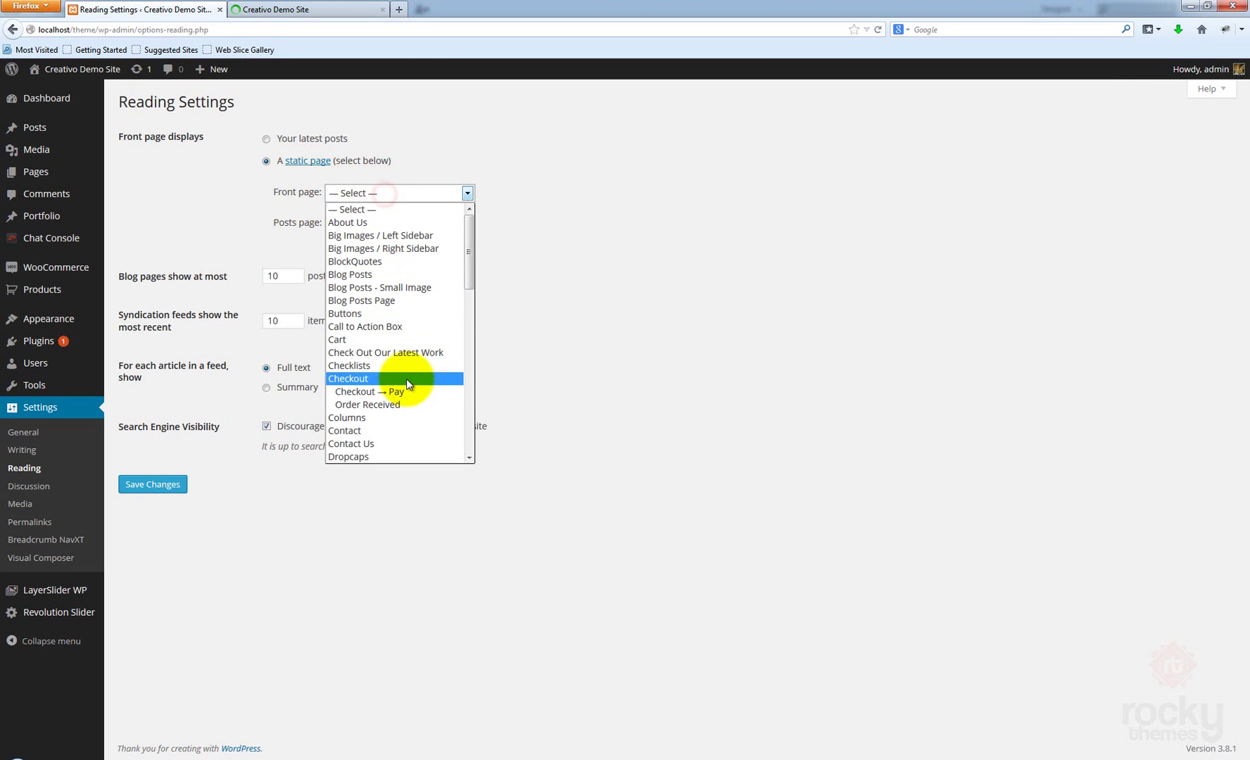
scroll(403, 352, "down", 1)
left_click_drag(464, 274, 461, 313)
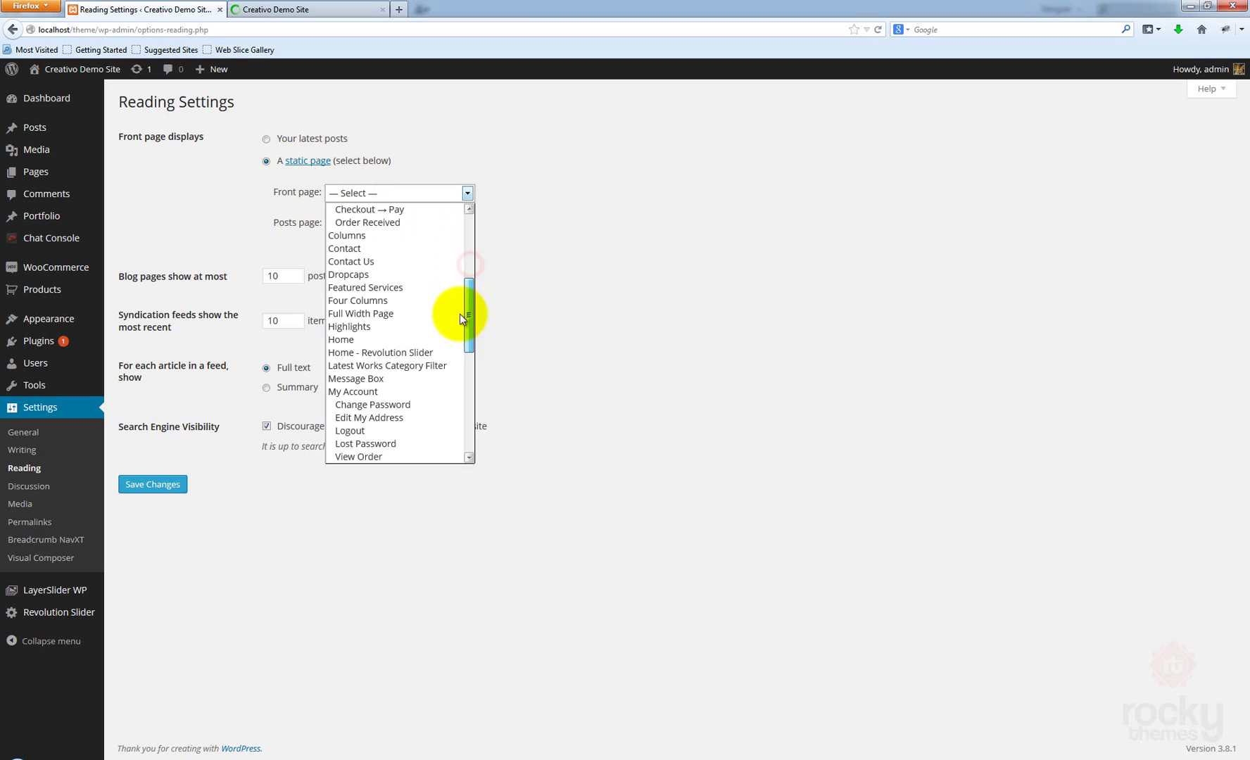
left_click(361, 345)
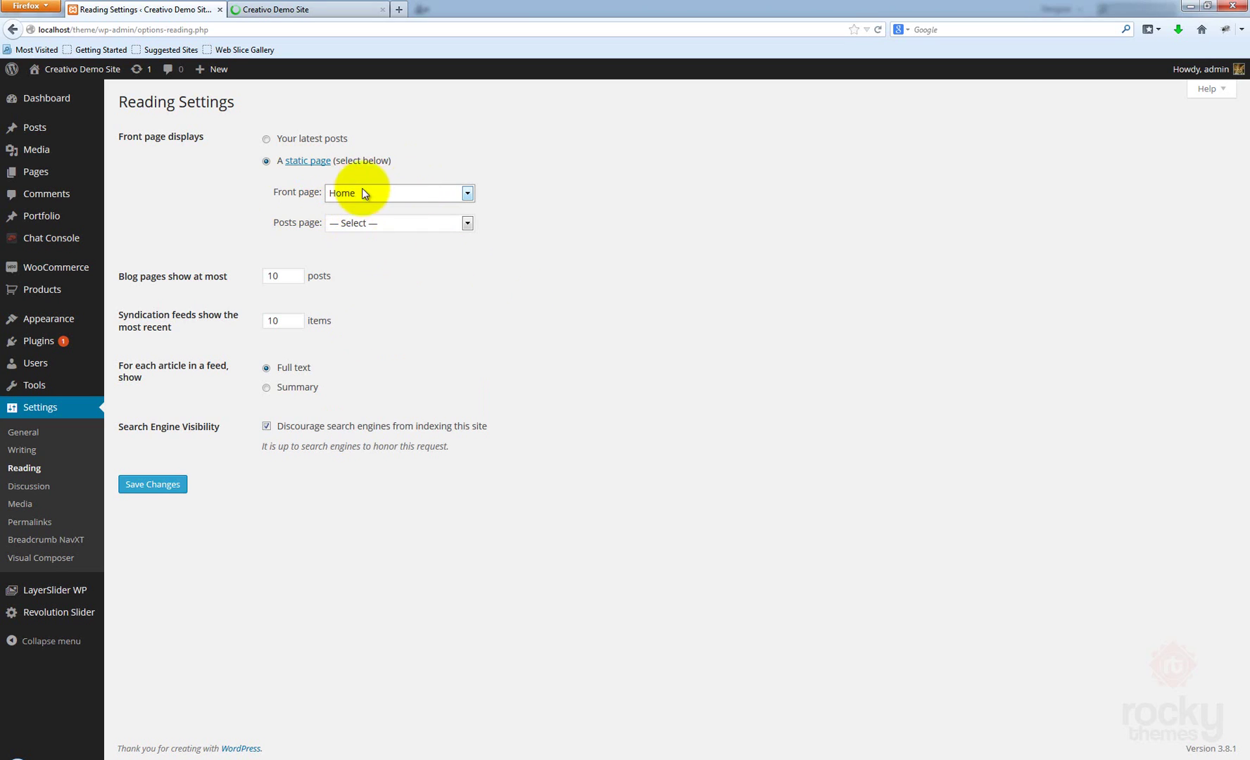
left_click(428, 264)
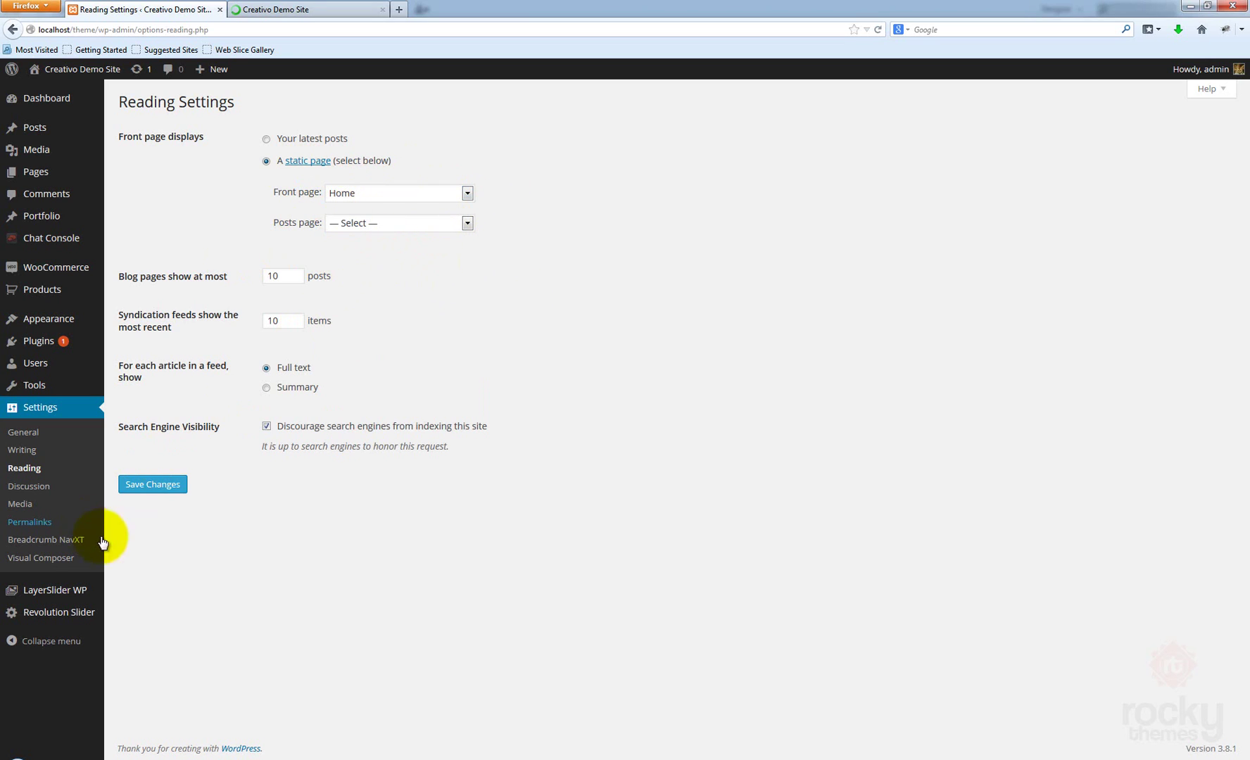
left_click(153, 486)
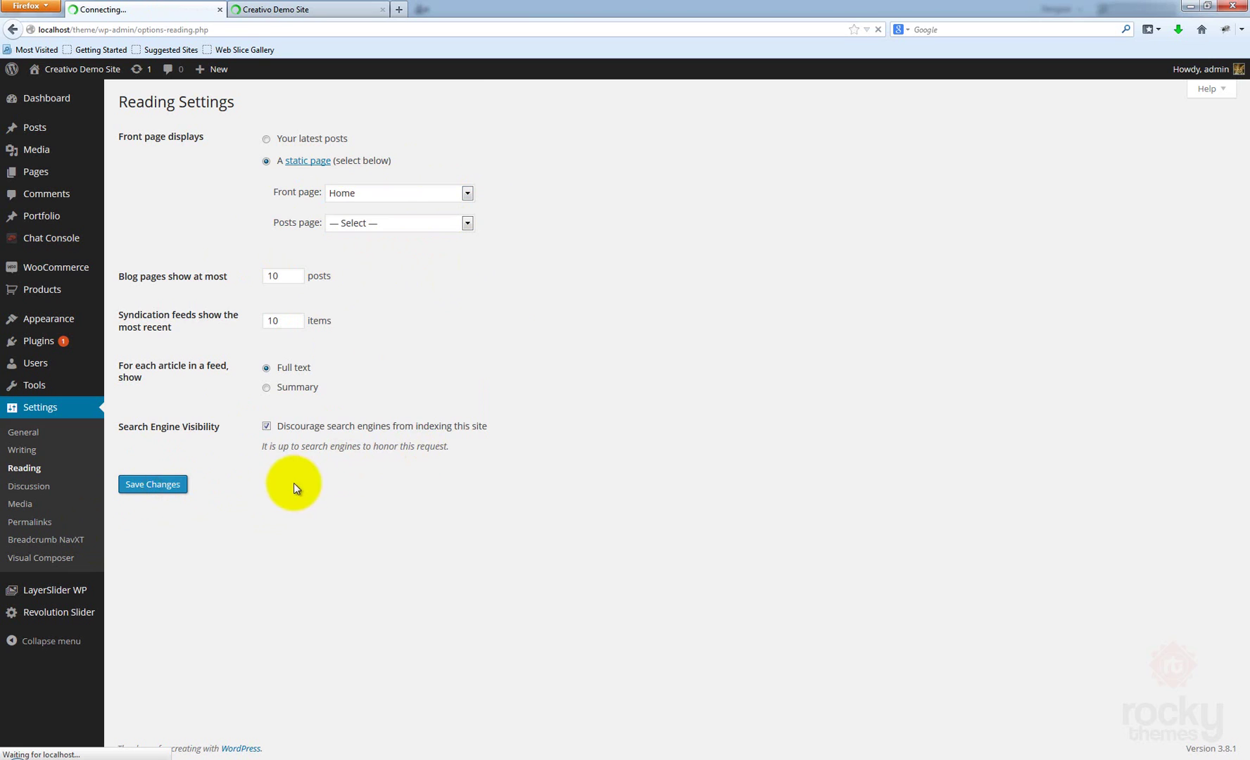
Scroll the live site's new Home front page, checking the Why Choose Creativo and Recent Projects sections
left_click(270, 9)
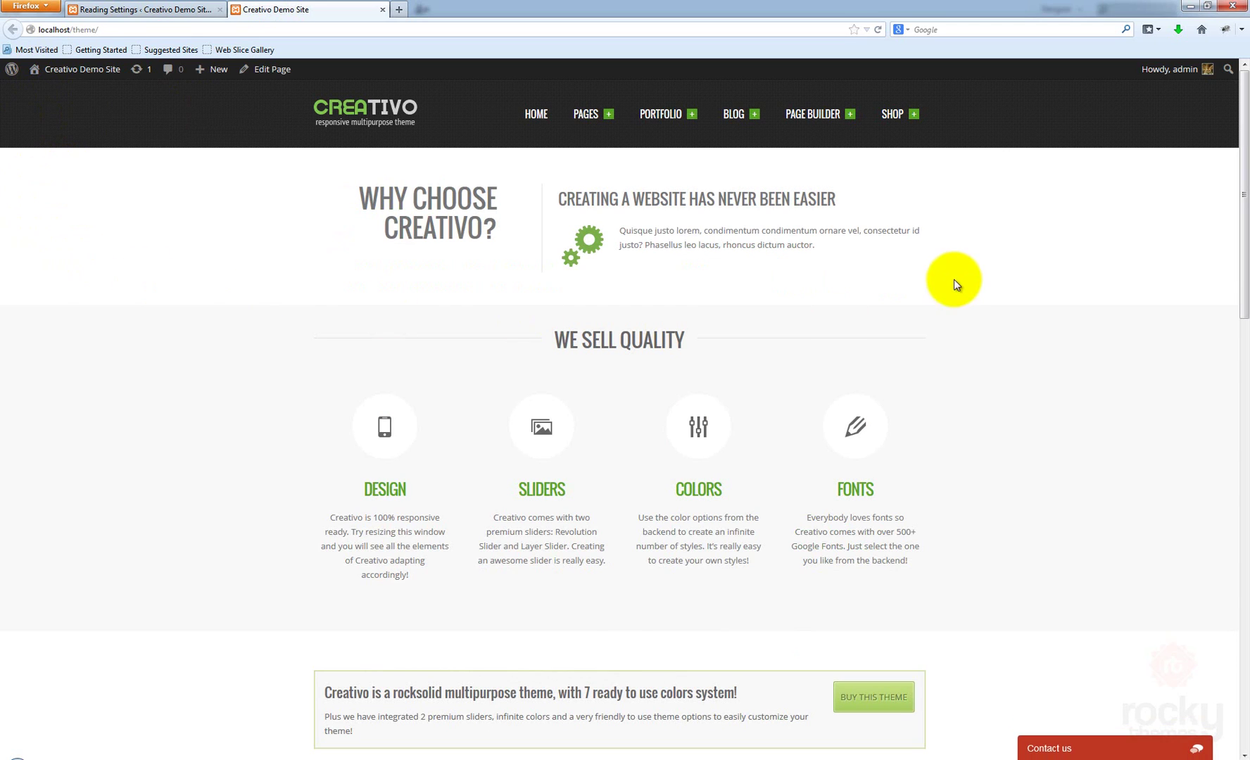
scroll(954, 247, "down", 2)
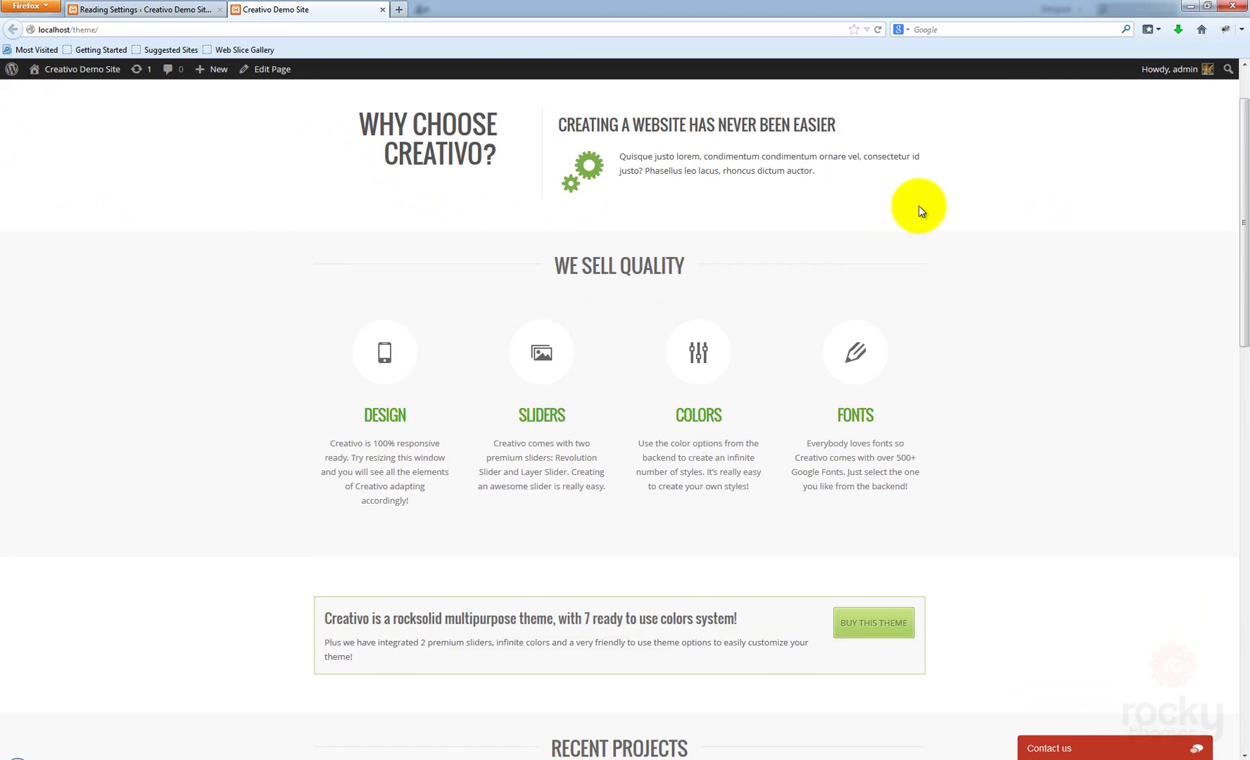
scroll(985, 197, "up", 2)
scroll(1017, 181, "down", 10)
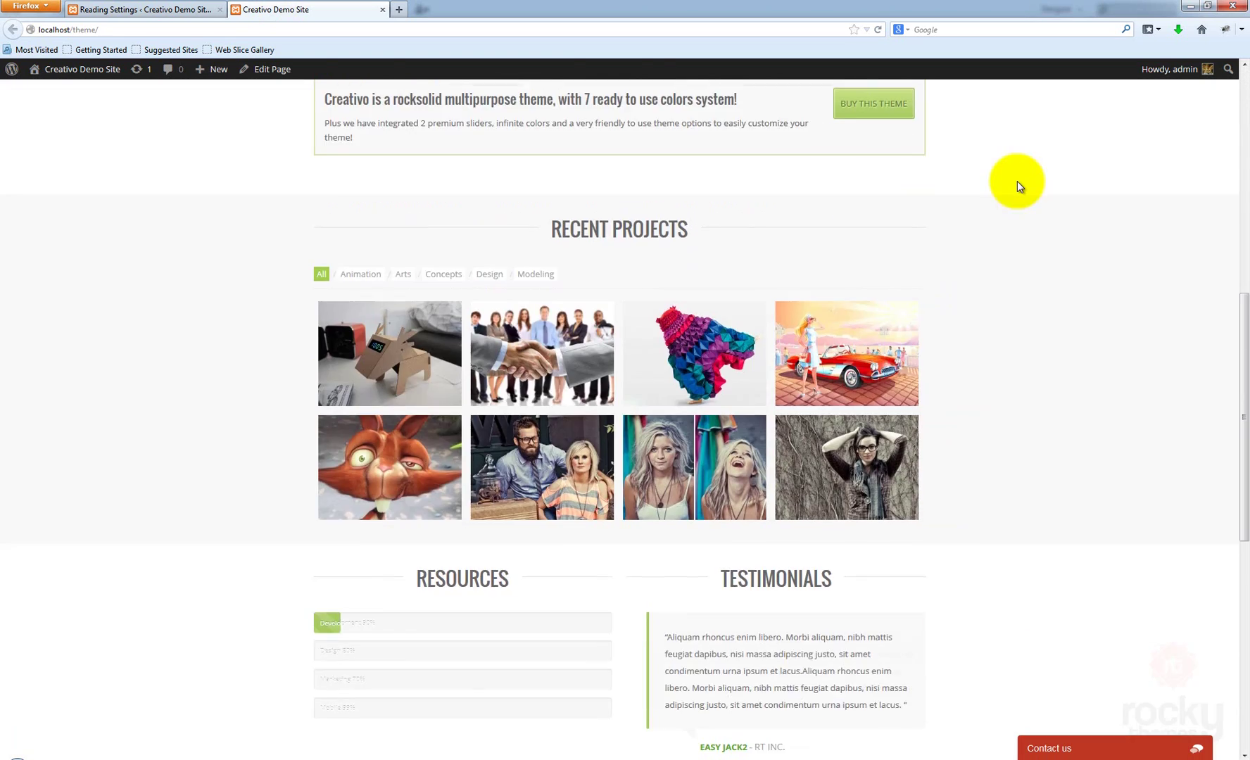
scroll(1016, 181, "down", 6)
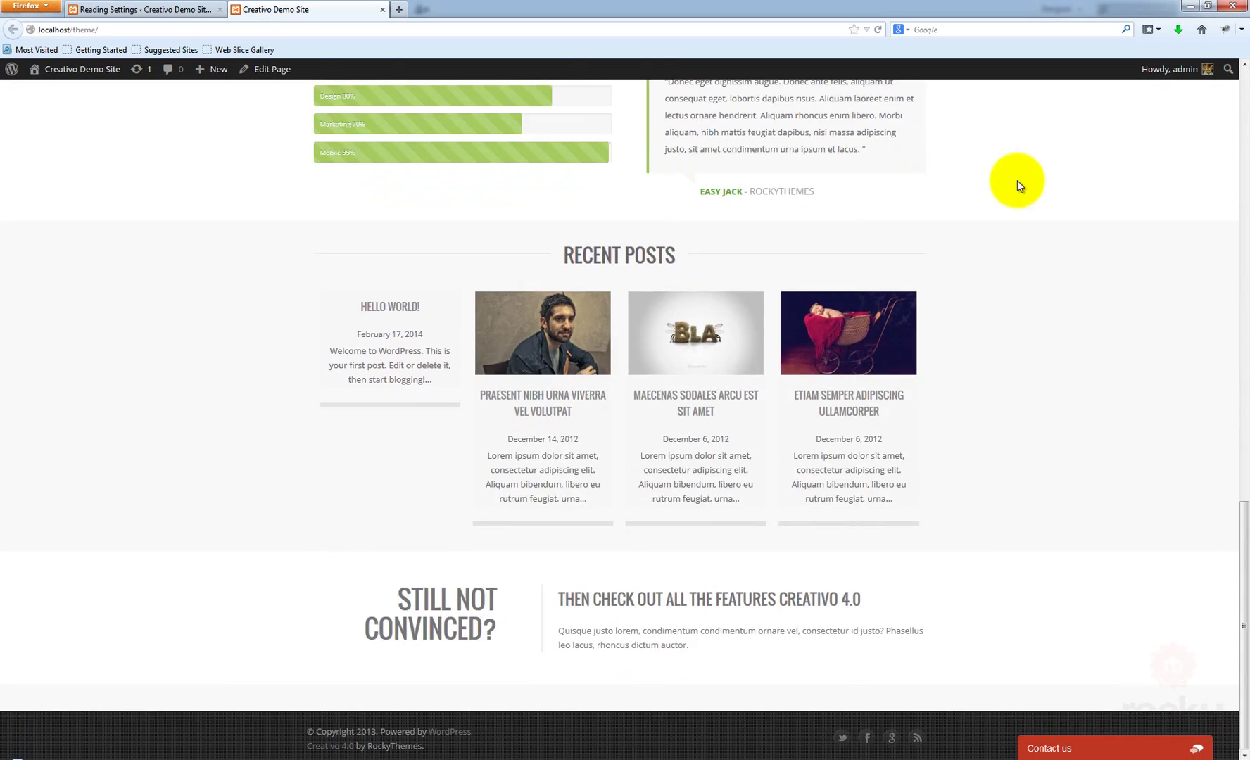
scroll(1016, 181, "up", 15)
scroll(1016, 240, "down", 7)
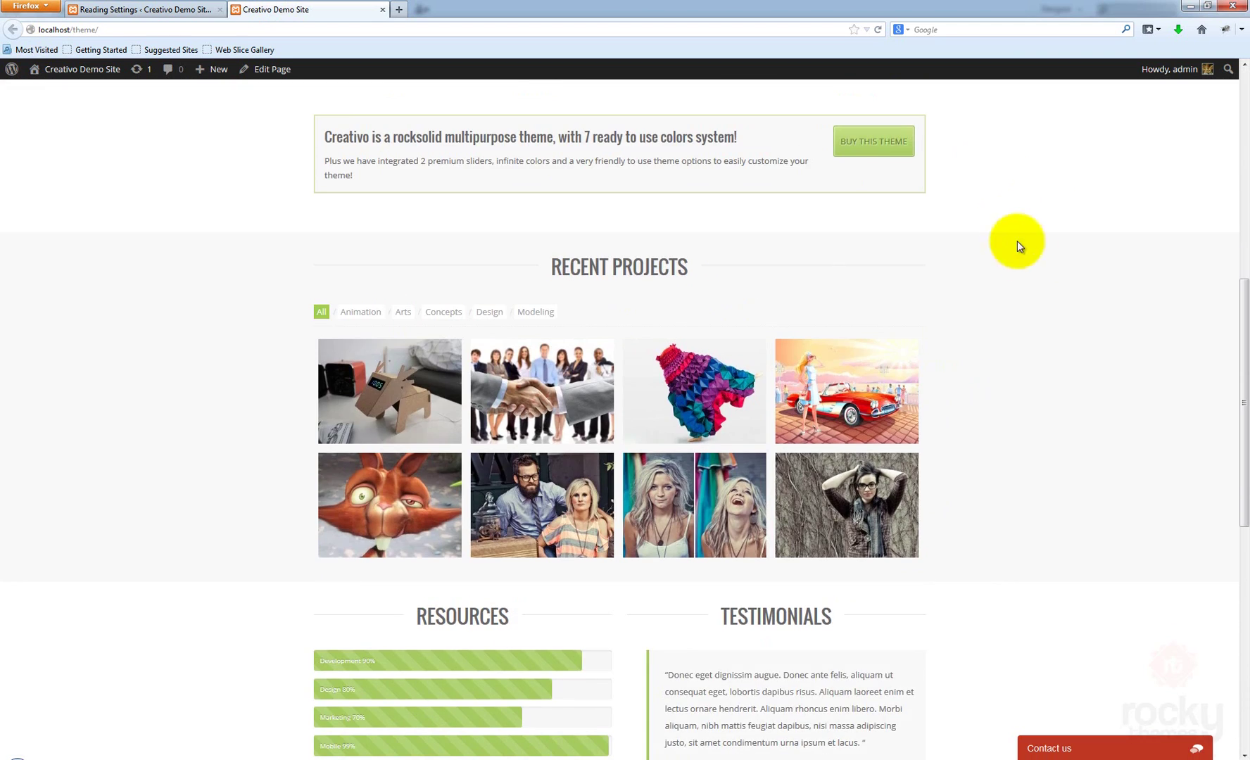
scroll(1016, 240, "up", 5)
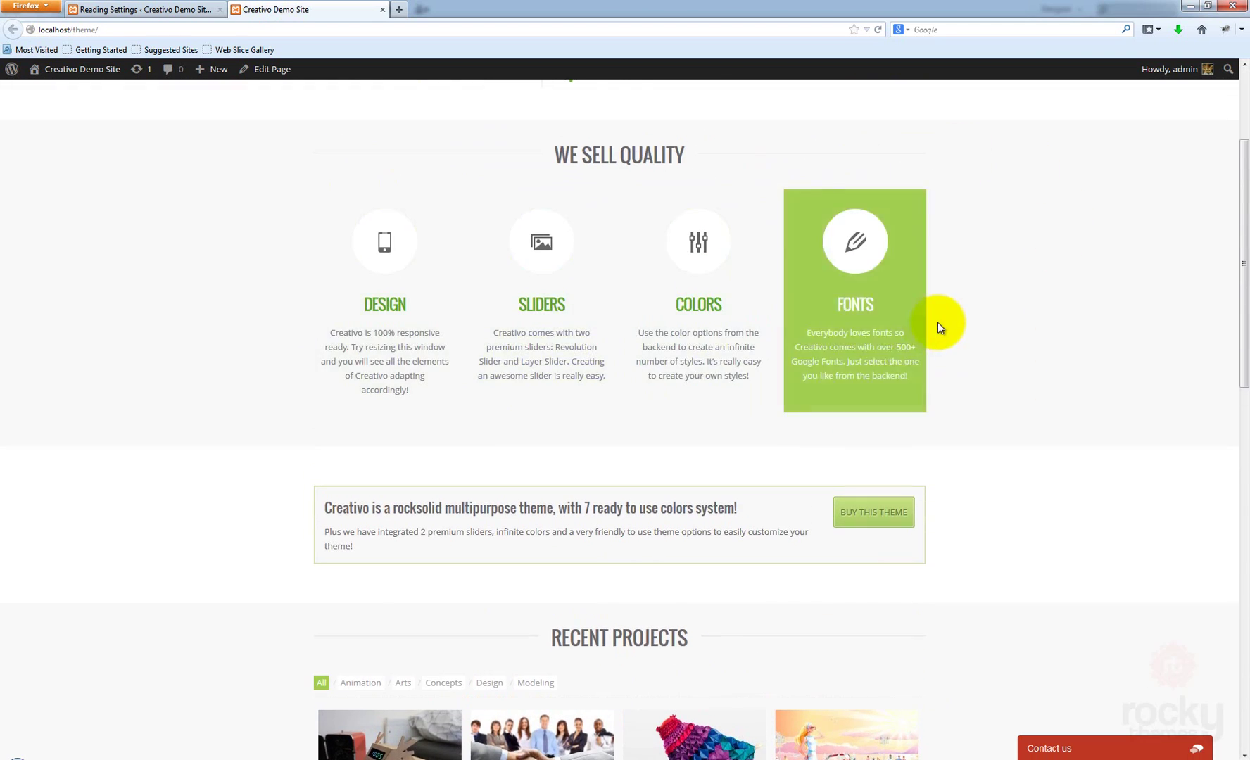
scroll(937, 322, "up", 3)
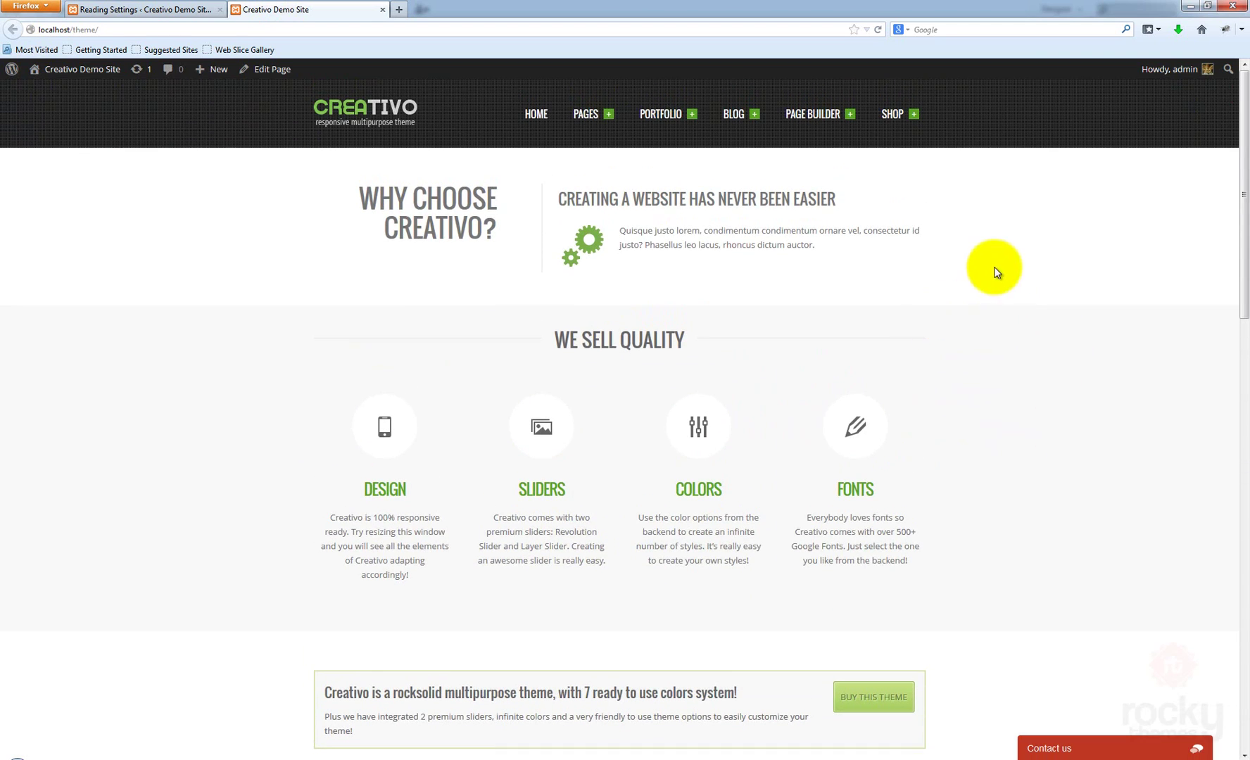
scroll(1002, 288, "down", 8)
scroll(1001, 258, "down", 7)
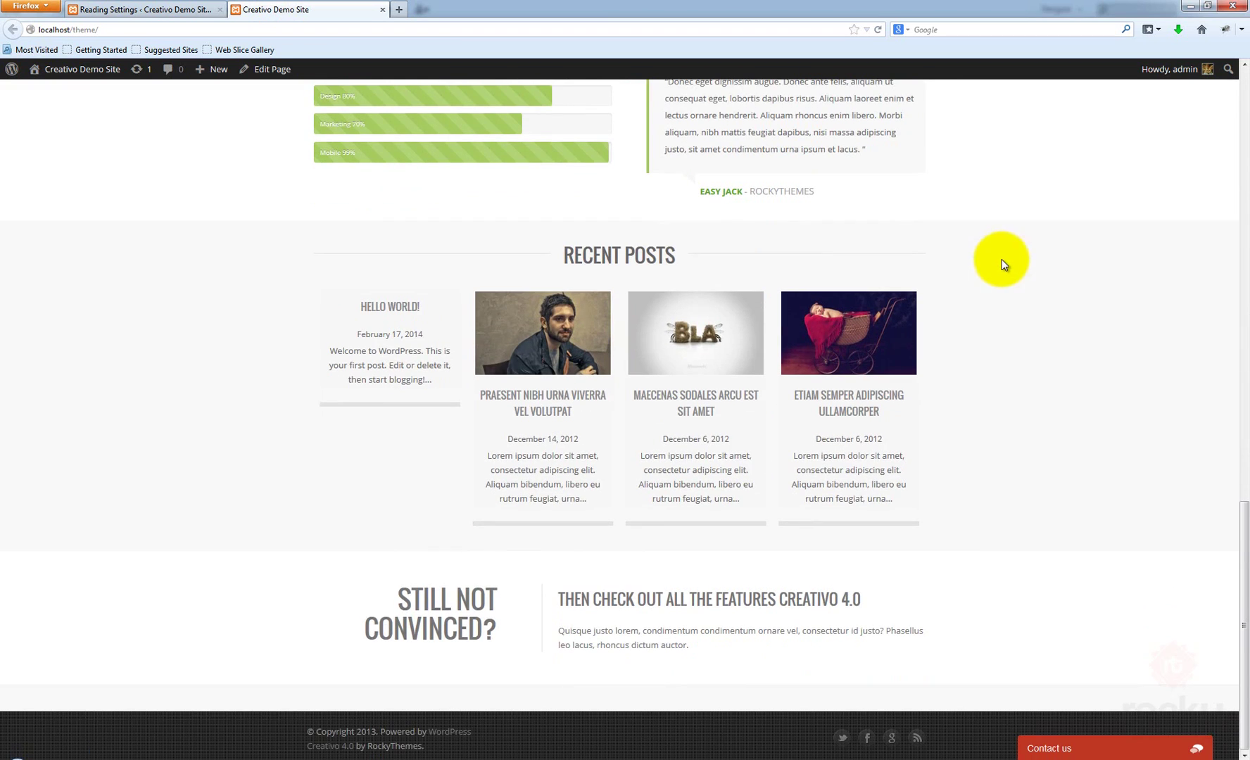
scroll(1003, 259, "up", 15)
scroll(1006, 264, "up", 2)
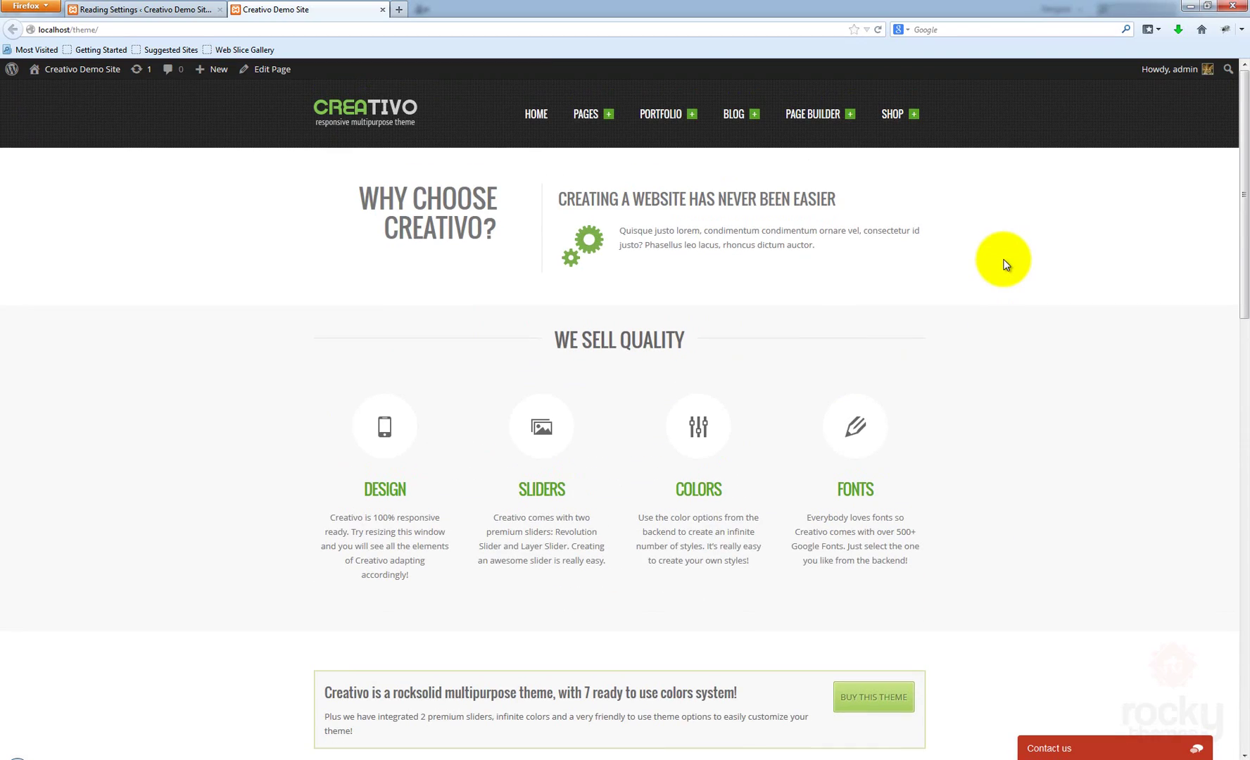